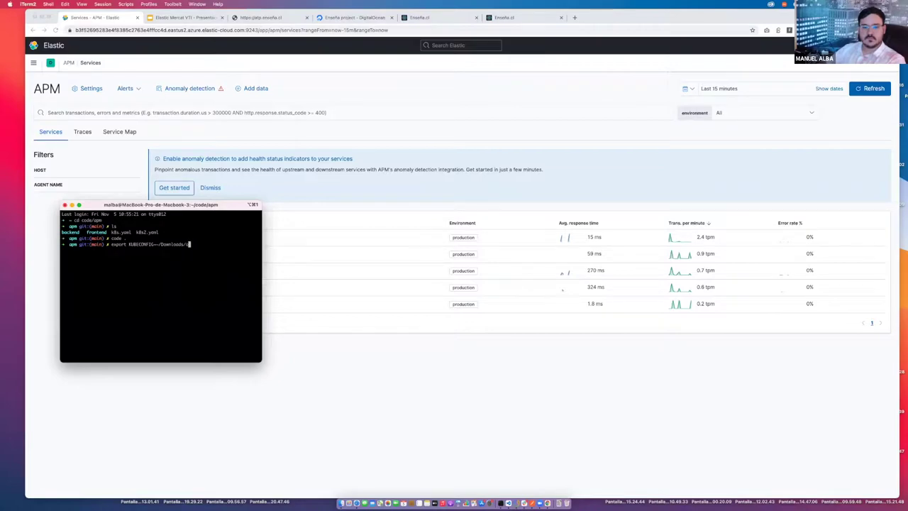
{"action": "key", "text": "Tab"}
Export KUBECONFIG as ~/Downloads/one-kubeconfig.yml and run kubectl edit deploy graphql.
{"action": "key", "text": "Return"}
{"action": "key", "text": "Return"}
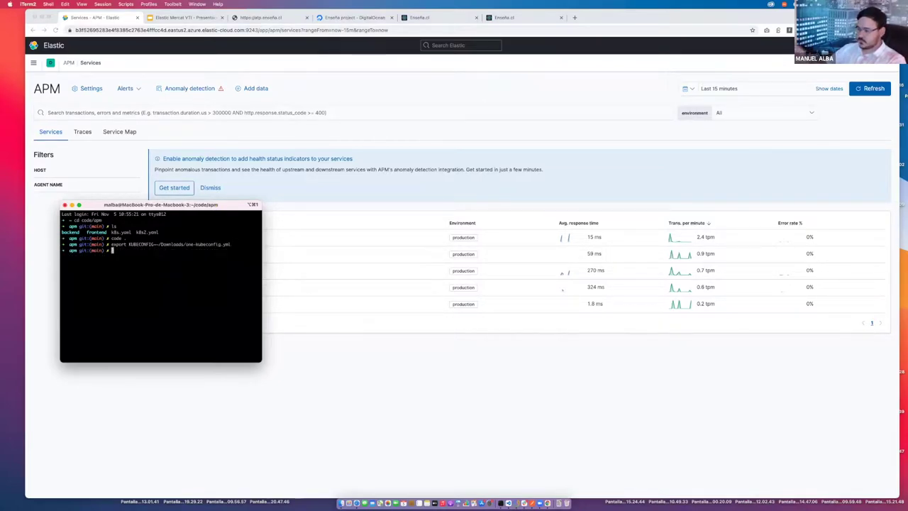
{"action": "type", "text": "kubectl get pod"}
{"action": "key", "text": "BackSpace"}
{"action": "key", "text": "BackSpace"}
{"action": "key", "text": "BackSpace"}
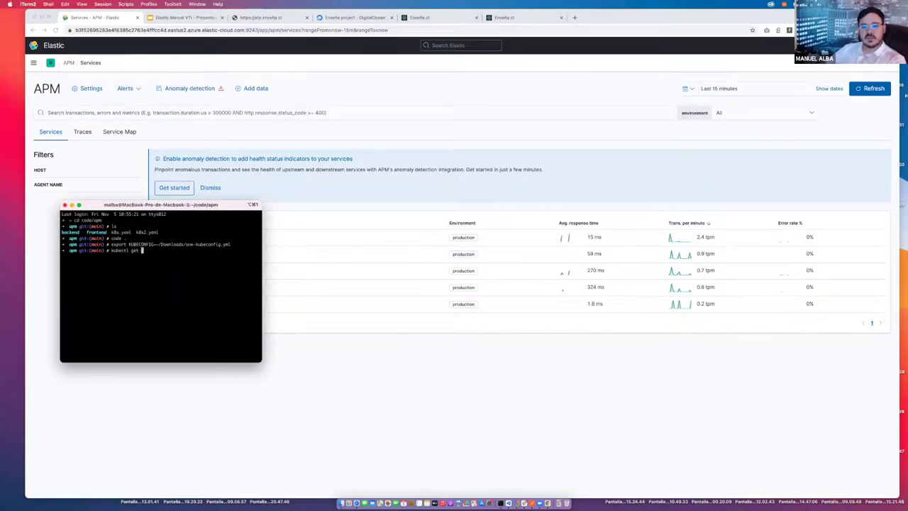
{"action": "type", "text": "deploy "}
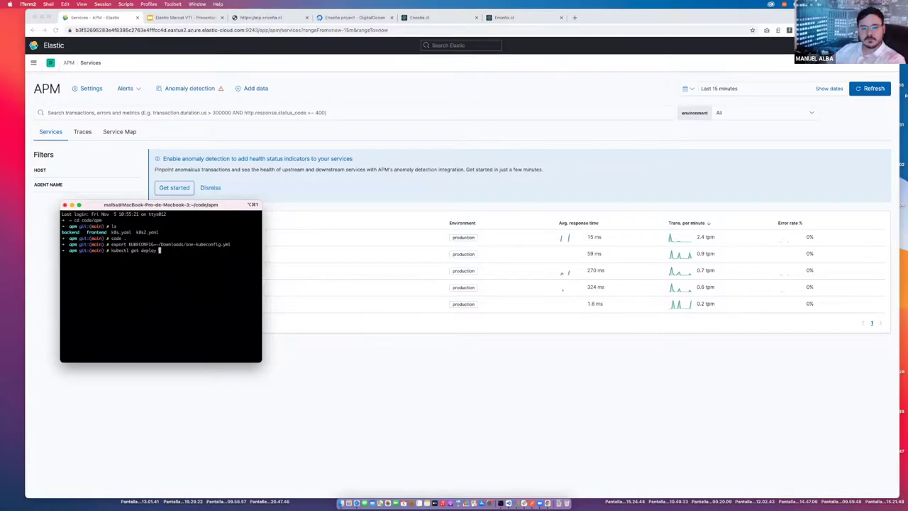
{"action": "type", "text": "graphql"}
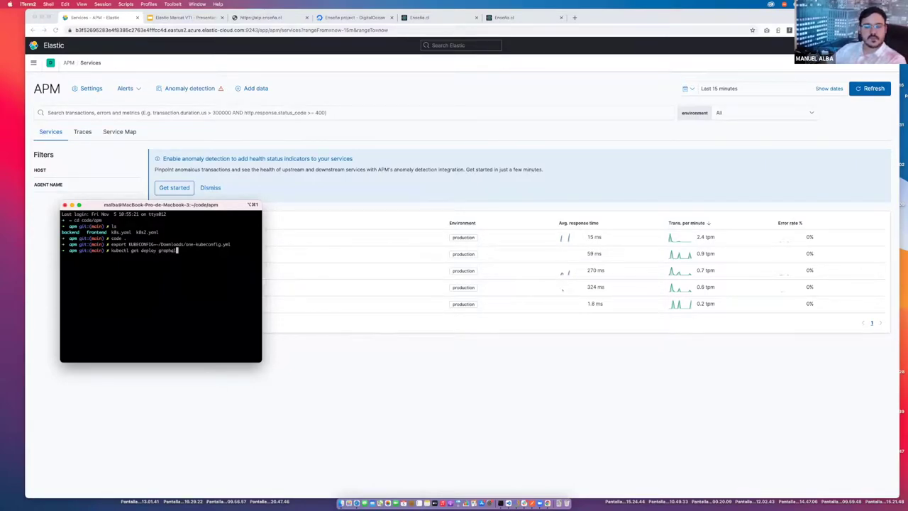
{"action": "key", "text": "Left"}
{"action": "key", "text": "Left"}
{"action": "key", "text": "Left"}
{"action": "key", "text": "Left"}
{"action": "key", "text": "BackSpace"}
{"action": "key", "text": "BackSpace"}
{"action": "key", "text": "BackSpace"}
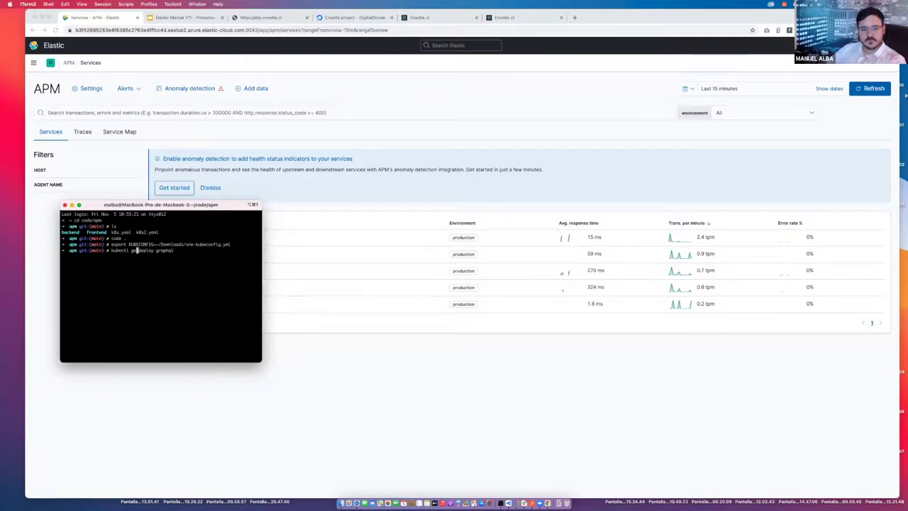
{"action": "type", "text": "edit"}
{"action": "key", "text": "Return"}
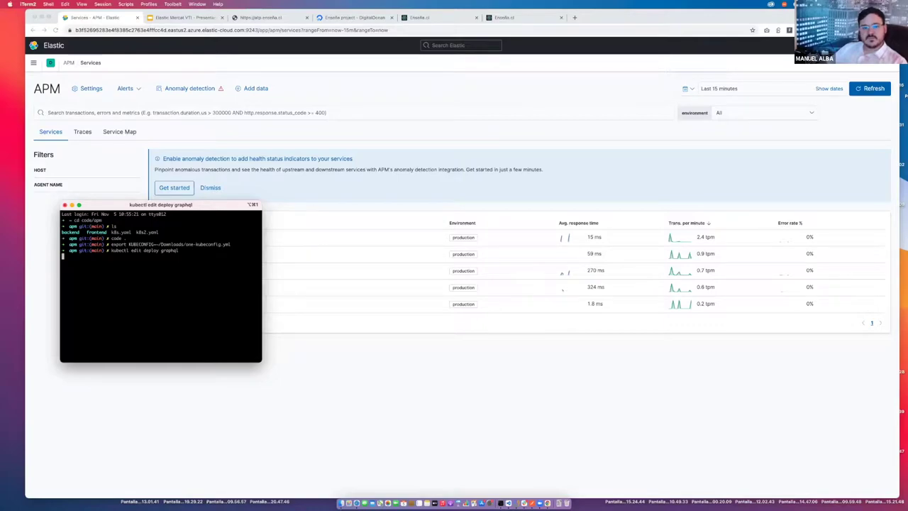
Set the graphql deployment's replicas to 0 in vim and save with :wq.
{"action": "key", "text": "Down"}
{"action": "key", "text": "Down"}
{"action": "key", "text": "Down"}
{"action": "key", "text": "Down"}
{"action": "key", "text": "Down"}
{"action": "key", "text": "Down"}
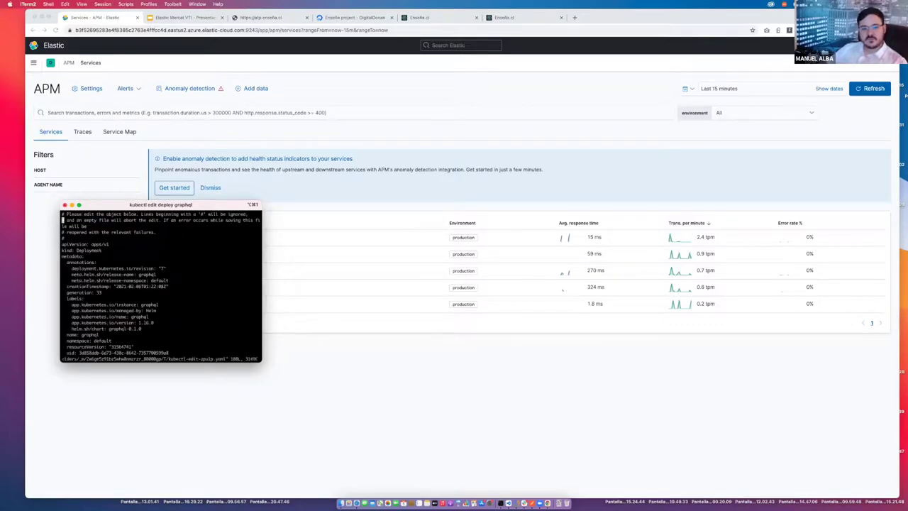
{"action": "key", "text": "Down"}
{"action": "key", "text": "Down"}
{"action": "key", "text": "Down"}
{"action": "key", "text": "Down"}
{"action": "key", "text": "Down"}
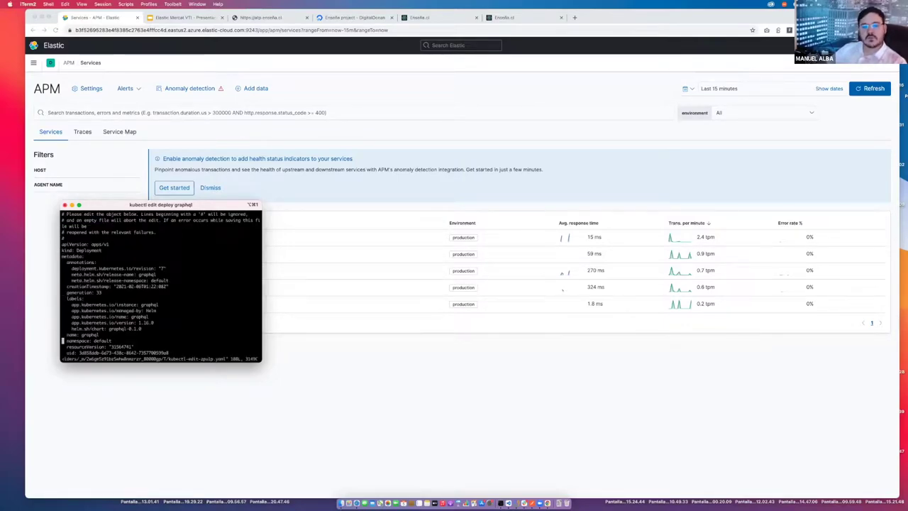
{"action": "key", "text": "Down"}
{"action": "key", "text": "Down"}
{"action": "key", "text": "Down"}
{"action": "key", "text": "Down"}
{"action": "key", "text": "Down"}
{"action": "key", "text": "Down"}
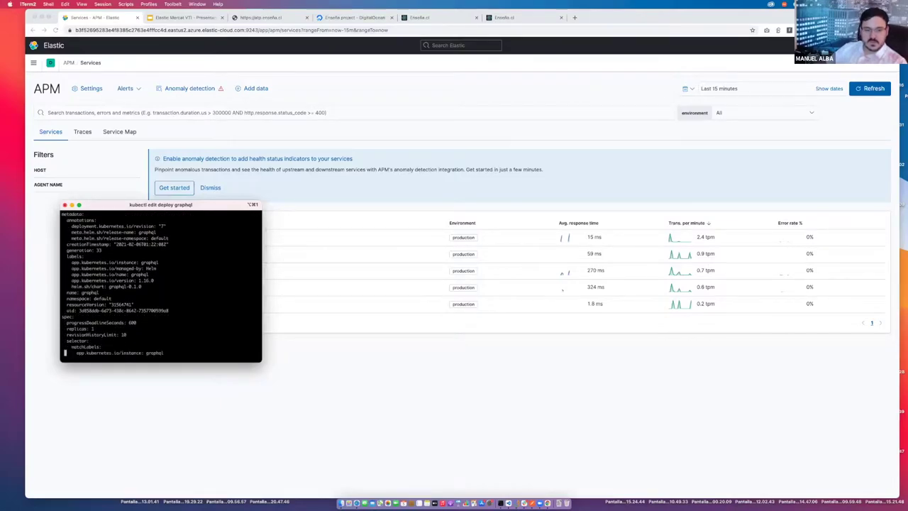
{"action": "key", "text": "Right"}
{"action": "key", "text": "Right"}
{"action": "key", "text": "Right"}
{"action": "key", "text": "Right"}
{"action": "key", "text": "Right"}
{"action": "key", "text": "Right"}
{"action": "key", "text": "Right"}
{"action": "key", "text": "Right"}
{"action": "key", "text": "Right"}
{"action": "key", "text": "Right"}
{"action": "key", "text": "i"}
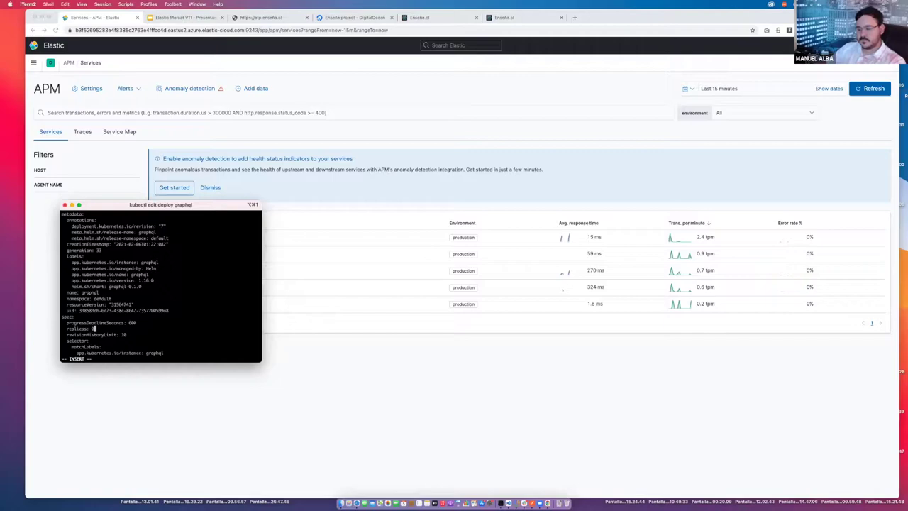
{"action": "key", "text": "Escape"}
{"action": "type", "text": ":"}
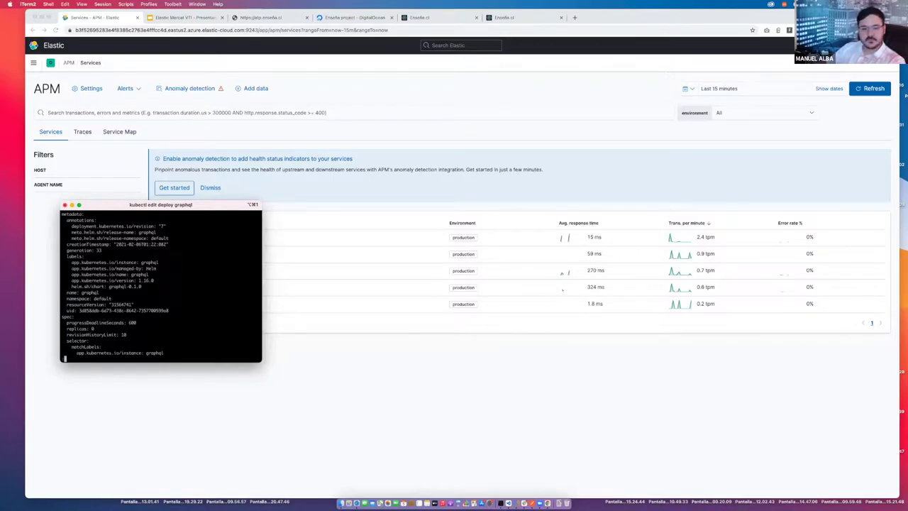
{"action": "type", "text": "wq"}
{"action": "key", "text": "Return"}
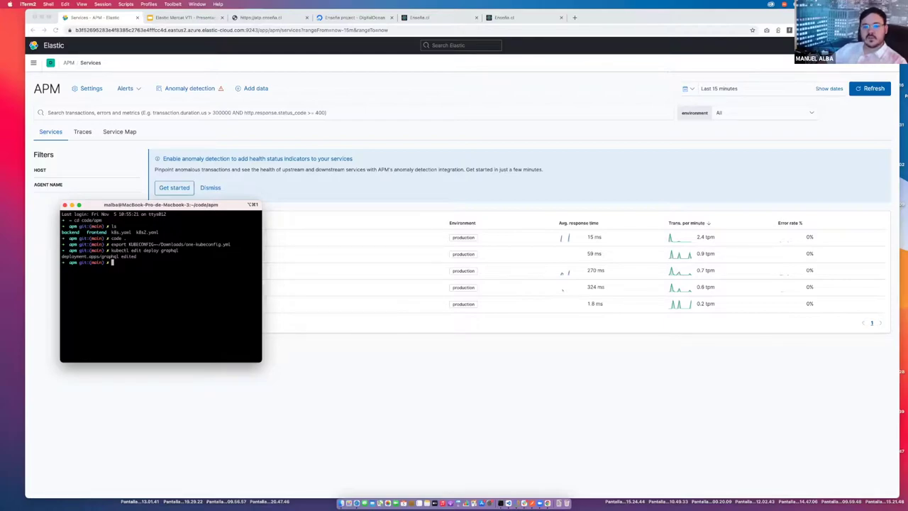
Switch to the browser's Enseña.cl Dashboard and reload the page.
{"action": "left_click", "coordinate": [429, 17]}
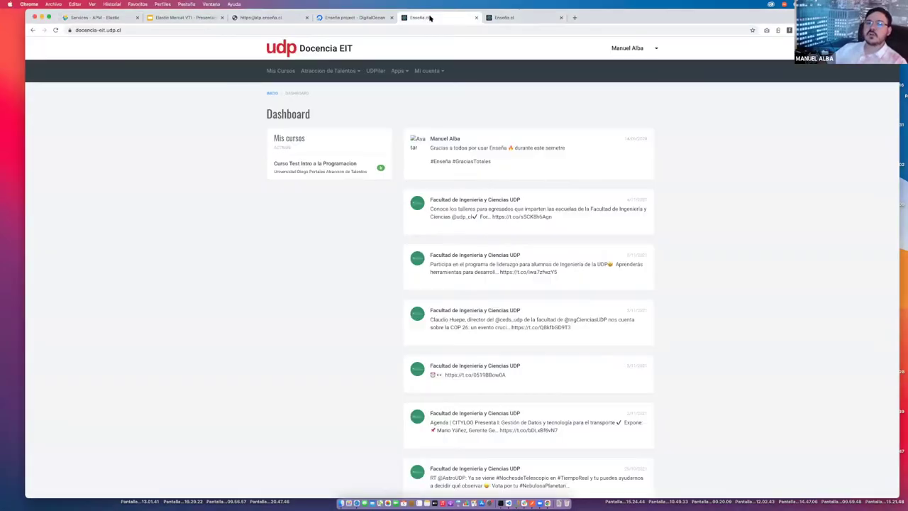
{"action": "left_click", "coordinate": [520, 17]}
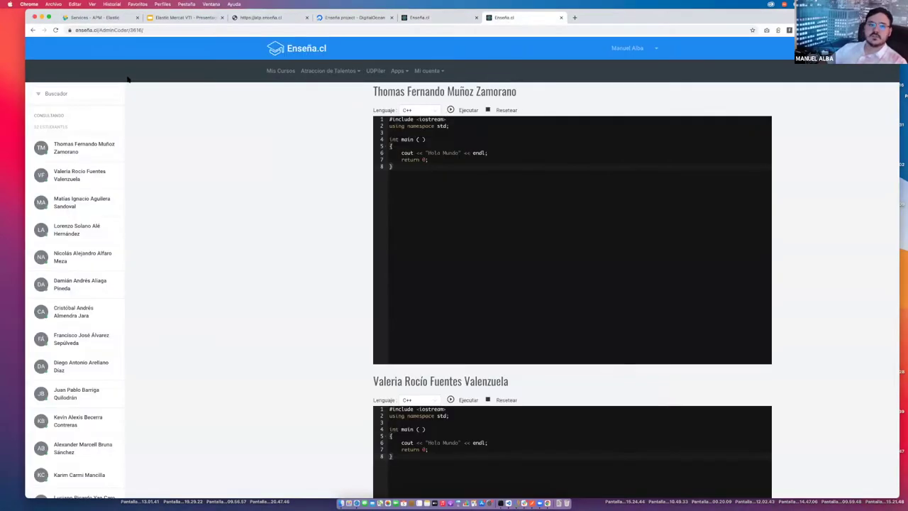
{"action": "left_click", "coordinate": [281, 71]}
{"action": "left_click", "coordinate": [296, 48]}
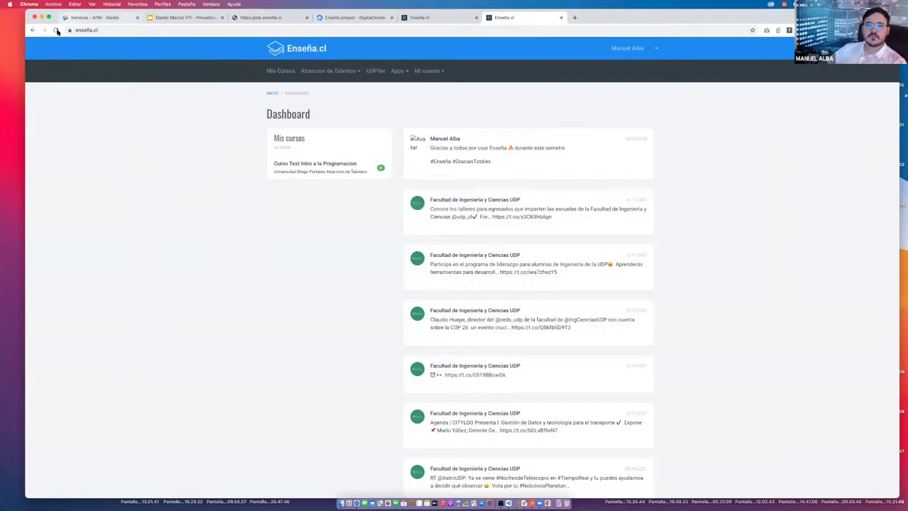
{"action": "left_click", "coordinate": [57, 31]}
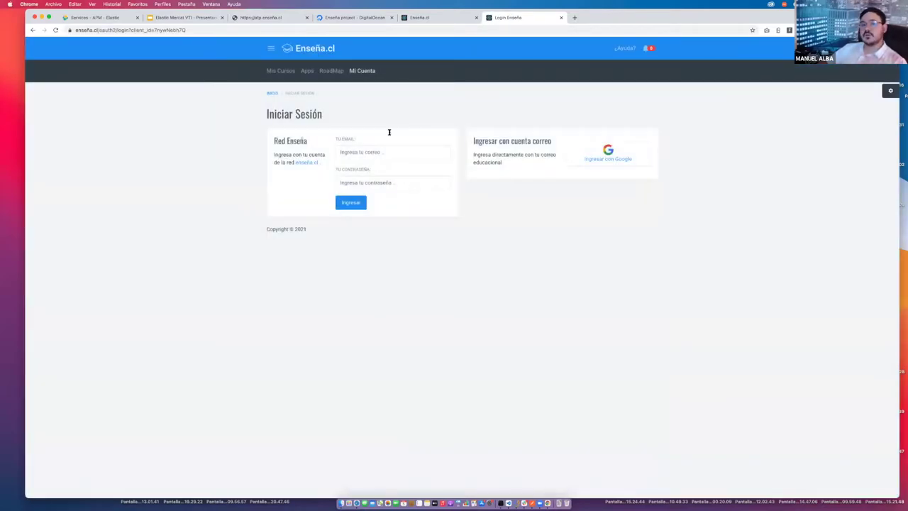
Sign in with Google using the first account, glance at APM, then view the HTTP ERROR 500 result.
{"action": "left_click", "coordinate": [593, 159]}
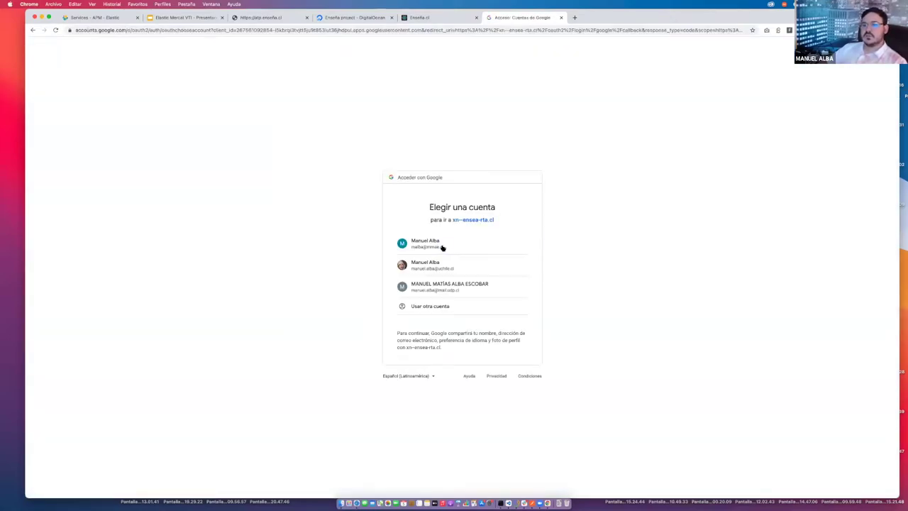
{"action": "left_click", "coordinate": [442, 245]}
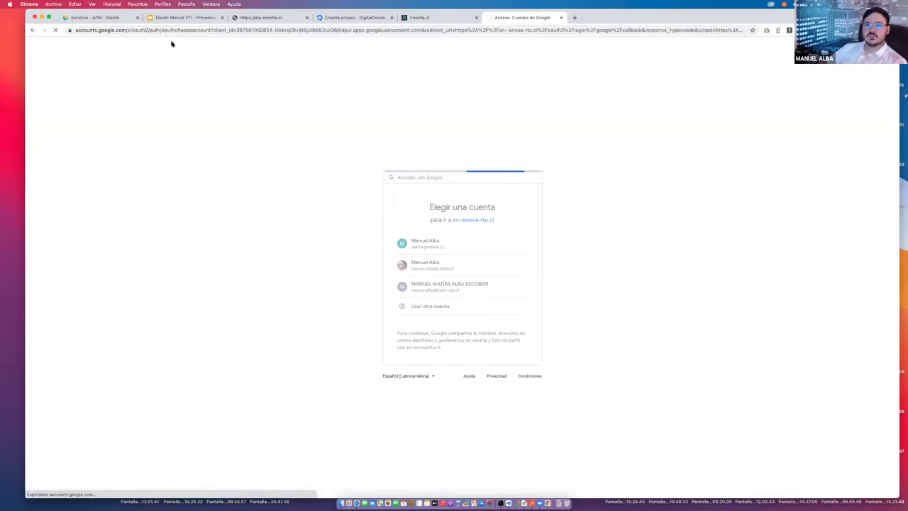
{"action": "left_click", "coordinate": [111, 17]}
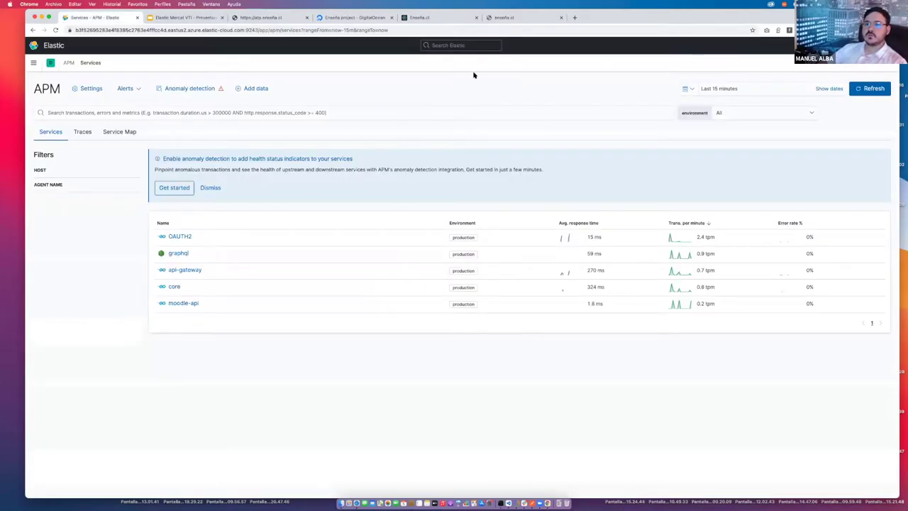
{"action": "left_click", "coordinate": [508, 18]}
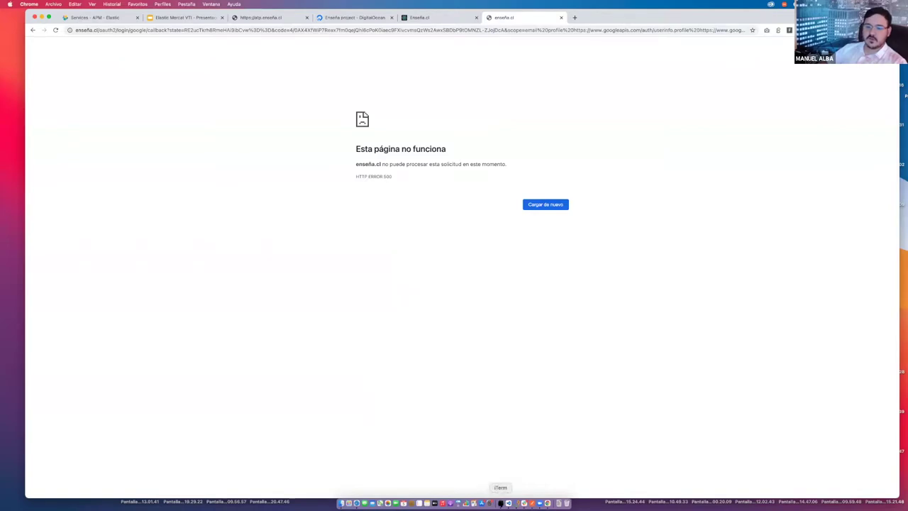
Rerun kubectl edit deploy graphql, change the replicas value from 0, and save with :wq.
{"action": "left_click", "coordinate": [500, 502]}
{"action": "key", "text": "Up"}
{"action": "key", "text": "Return"}
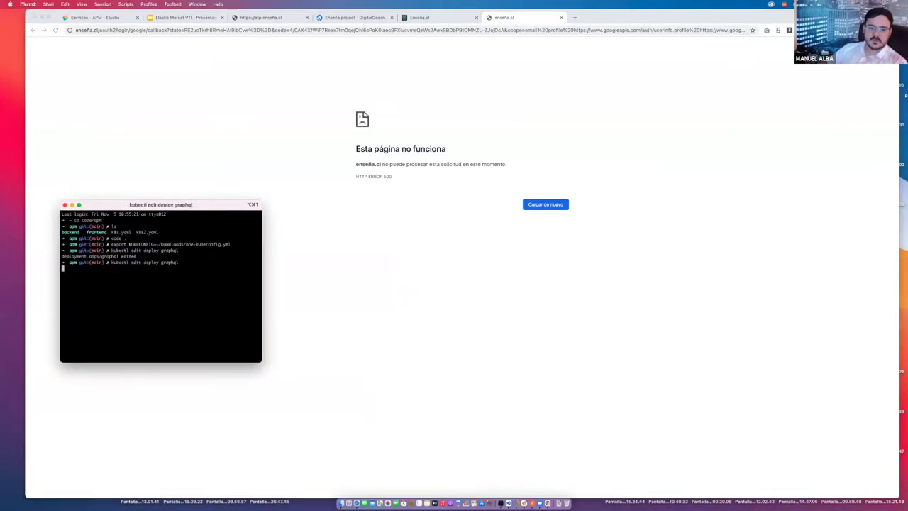
{"action": "key", "text": "Down"}
{"action": "key", "text": "Down"}
{"action": "key", "text": "Down"}
{"action": "key", "text": "Down"}
{"action": "key", "text": "Down"}
{"action": "key", "text": "Down"}
{"action": "key", "text": "Down"}
{"action": "key", "text": "Down"}
{"action": "key", "text": "Down"}
{"action": "key", "text": "Down"}
{"action": "key", "text": "Down"}
{"action": "key", "text": "Down"}
{"action": "key", "text": "Down"}
{"action": "key", "text": "Down"}
{"action": "key", "text": "Down"}
{"action": "key", "text": "Down"}
{"action": "key", "text": "Down"}
{"action": "key", "text": "Down"}
{"action": "key", "text": "Down"}
{"action": "key", "text": "Down"}
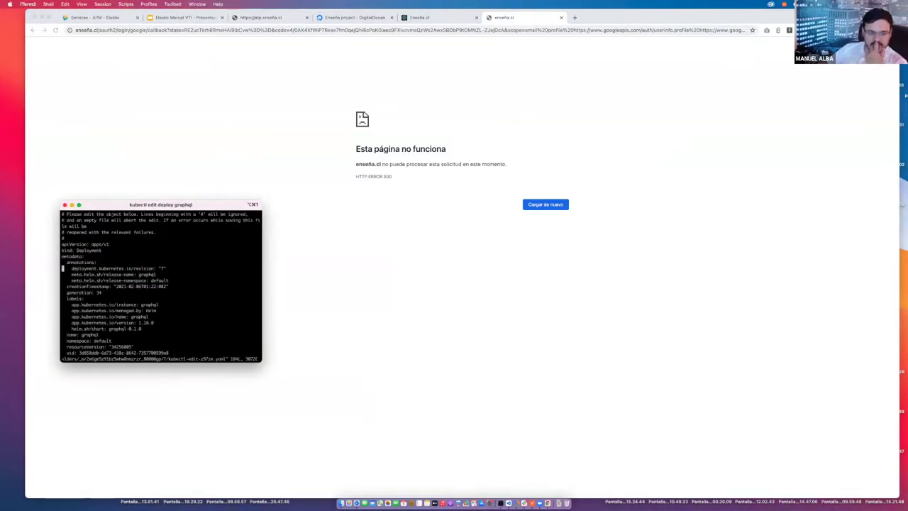
{"action": "key", "text": "Down"}
{"action": "key", "text": "Down"}
{"action": "key", "text": "Up"}
{"action": "key", "text": "Up"}
{"action": "key", "text": "Up"}
{"action": "key", "text": "Up"}
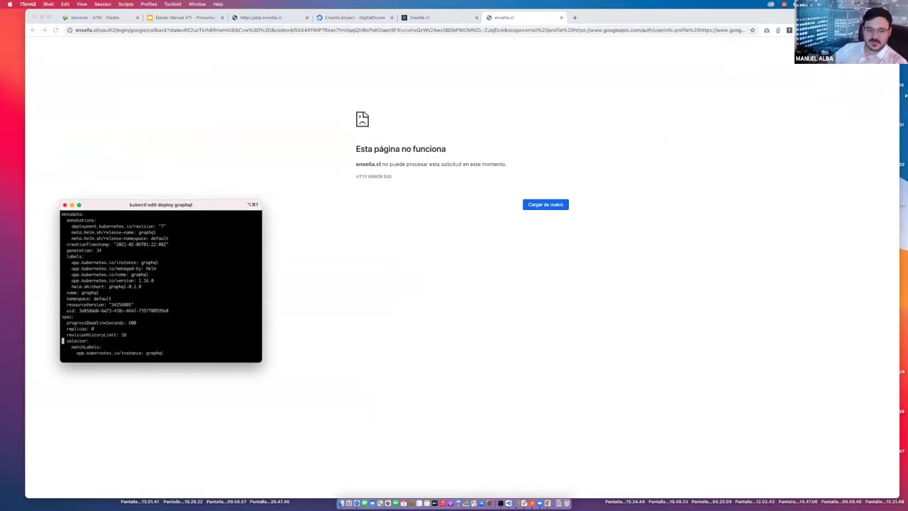
{"action": "key", "text": "End"}
{"action": "key", "text": "a"}
{"action": "key", "text": "Escape"}
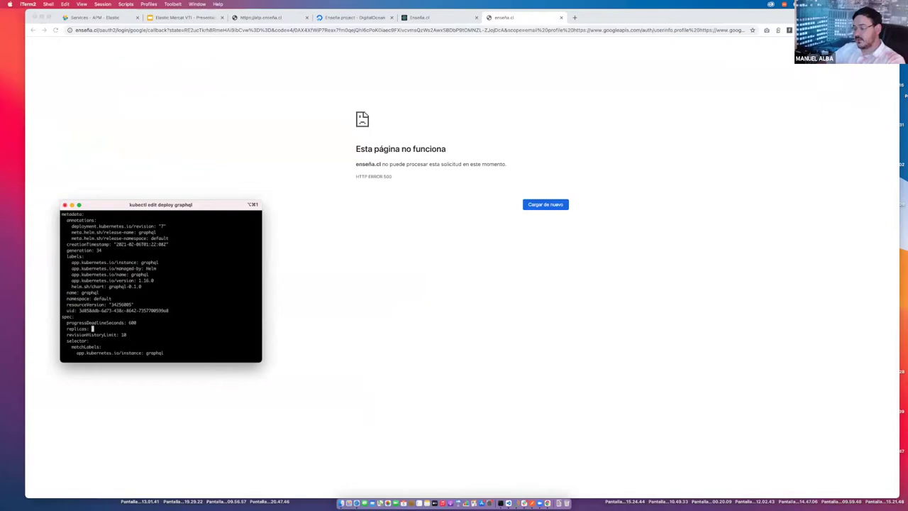
{"action": "type", "text": ":wq"}
{"action": "key", "text": "Return"}
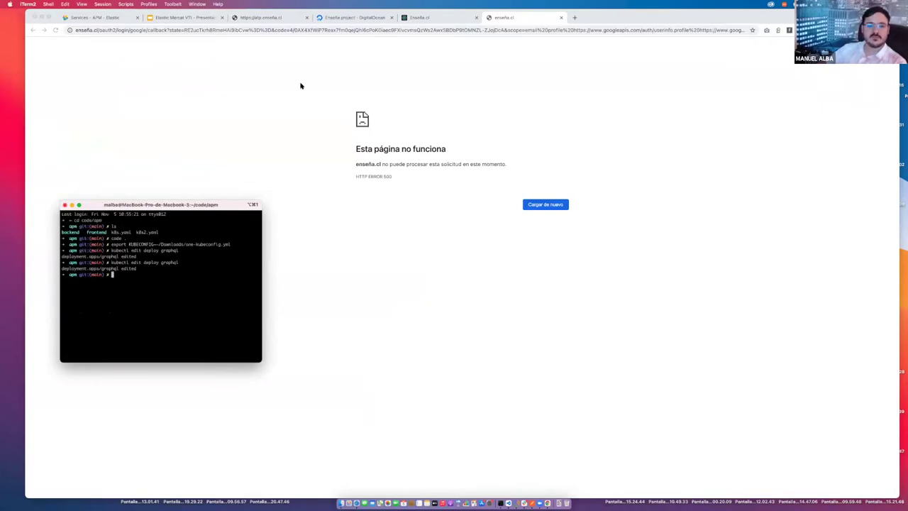
Set the APM services time range to the last 5 minutes.
{"action": "left_click", "coordinate": [109, 19]}
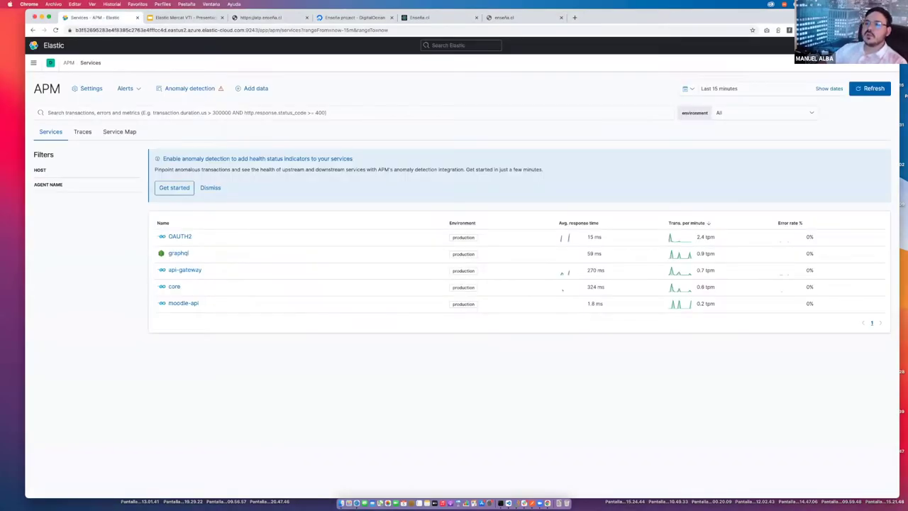
{"action": "left_click", "coordinate": [754, 93]}
{"action": "left_click", "coordinate": [754, 89]}
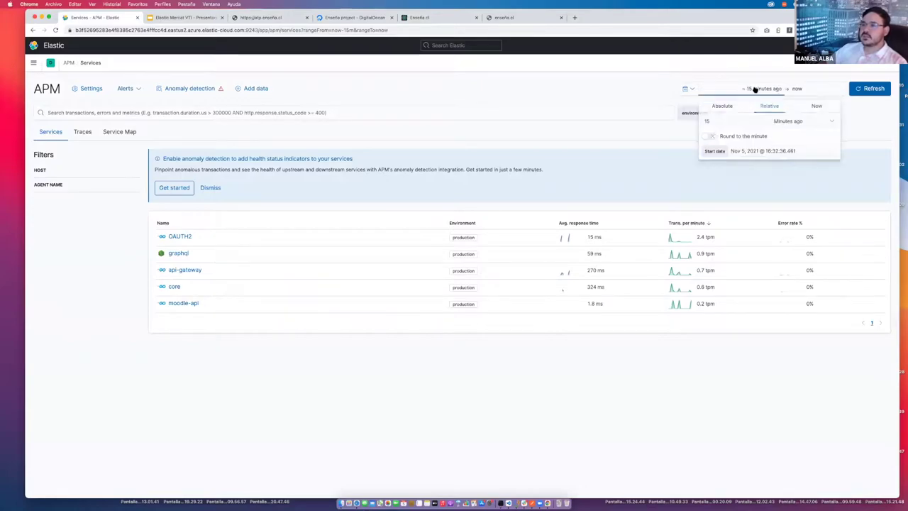
{"action": "left_click", "coordinate": [713, 121]}
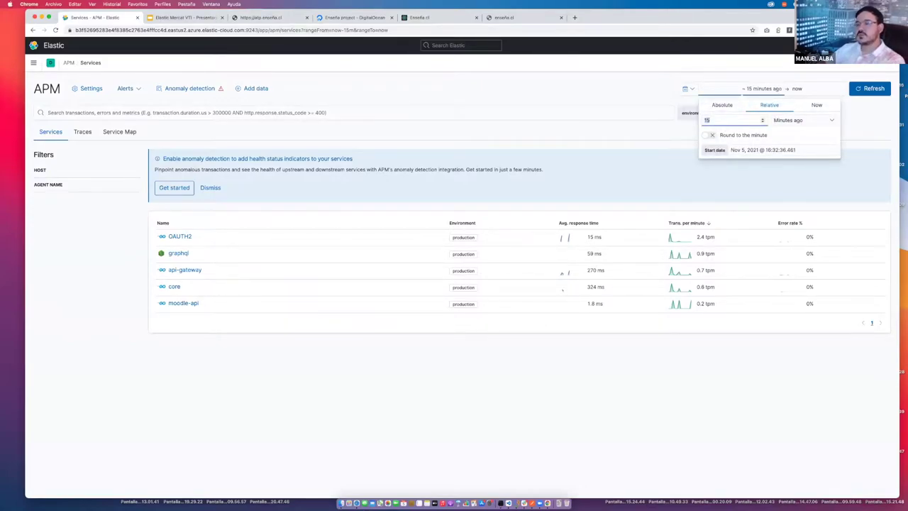
{"action": "type", "text": "5"}
{"action": "left_click", "coordinate": [870, 91]}
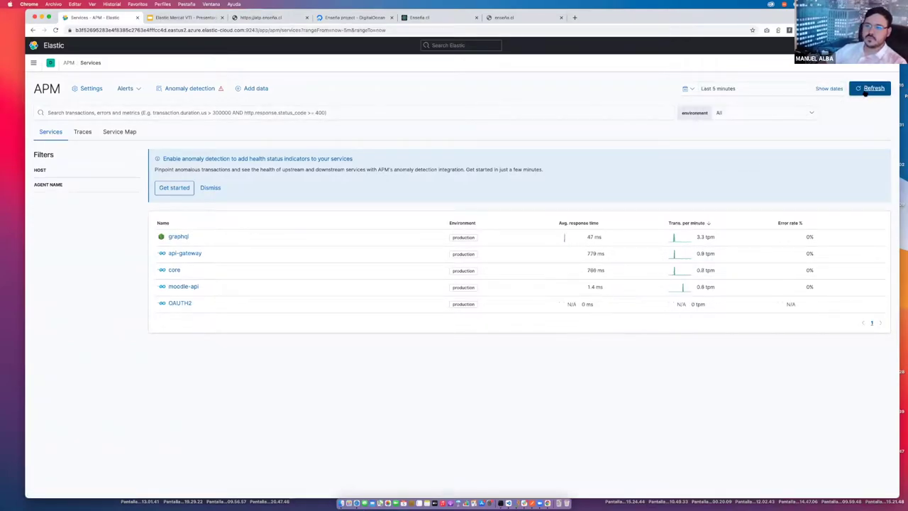
Refresh, open api-gateway, and zoom the charts to the 16:46:19–16:46:44 request spike.
{"action": "left_click", "coordinate": [864, 90]}
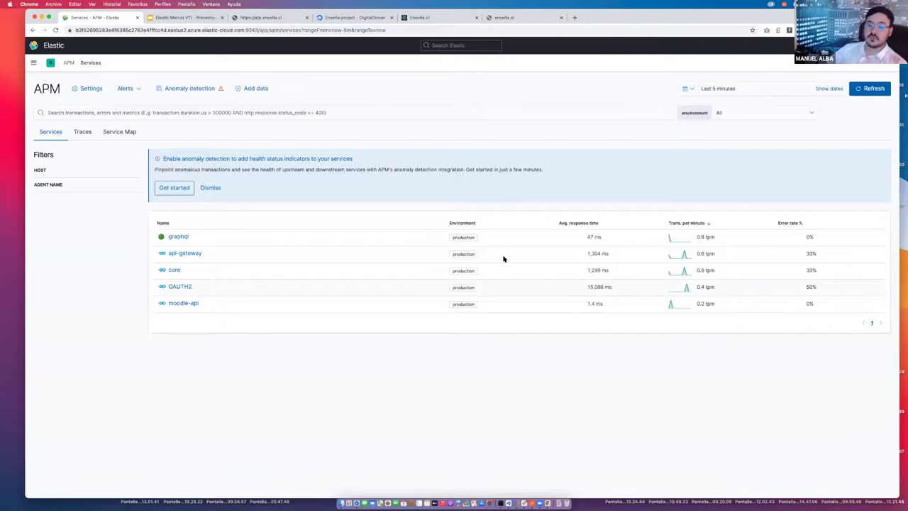
{"action": "left_click", "coordinate": [189, 256]}
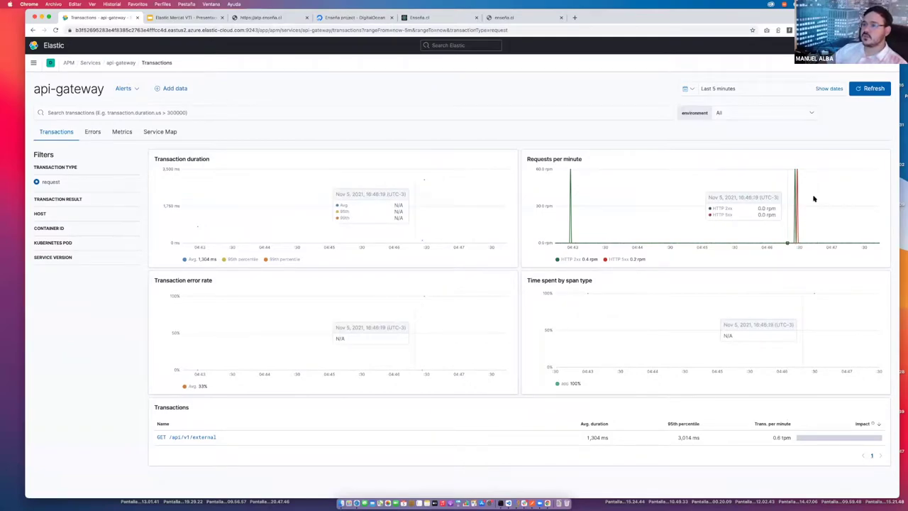
{"action": "left_click_drag", "start_coordinate": [814, 199], "coordinate": [814, 198]}
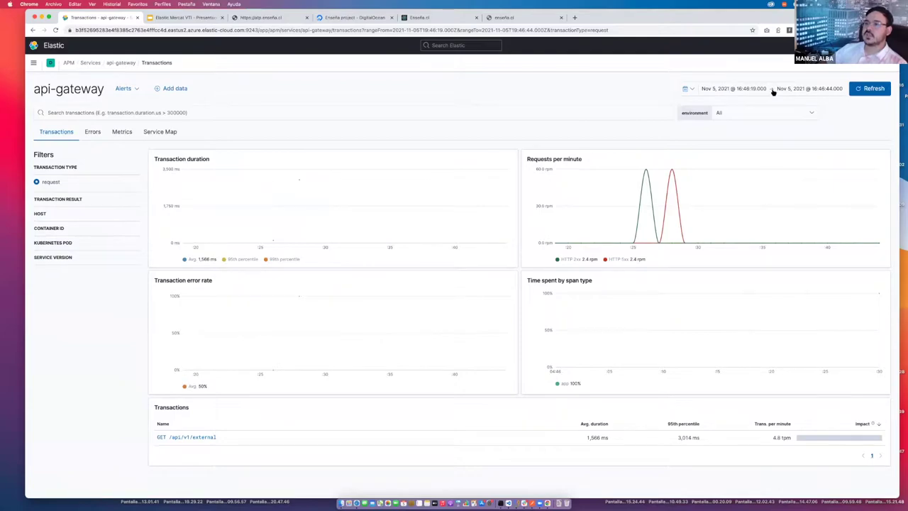
Open GET /api/v1/external, load its 3,000 ms trace sample, and inspect the failing GET /me transaction.
{"action": "left_click", "coordinate": [195, 437]}
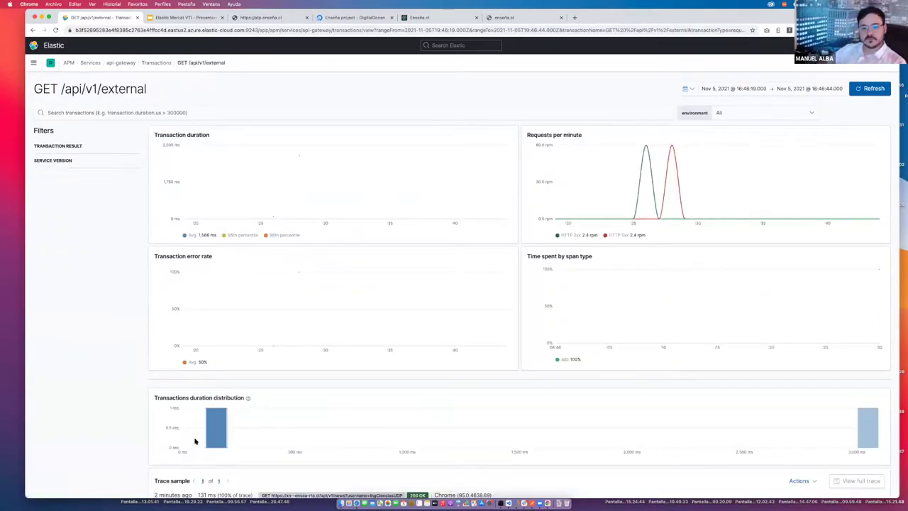
{"action": "scroll", "coordinate": [195, 441], "scroll_direction": "down", "scroll_amount": 3}
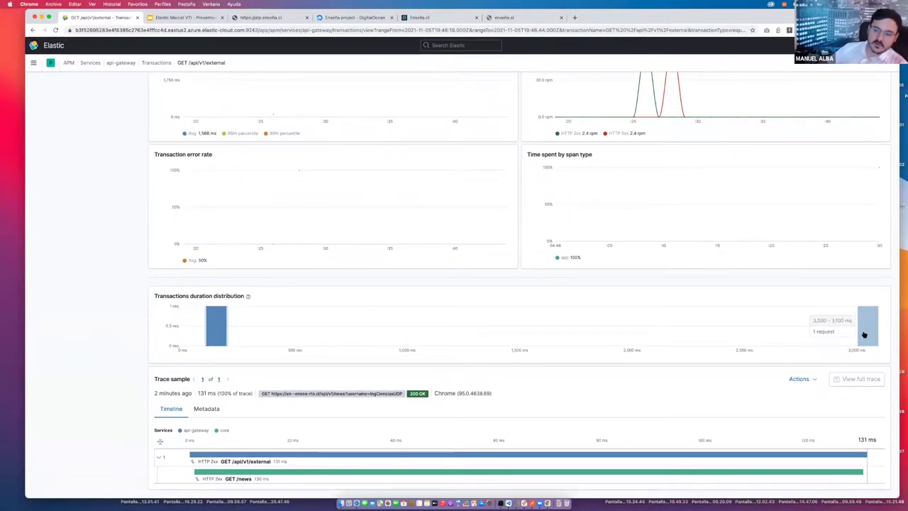
{"action": "left_click", "coordinate": [864, 335]}
{"action": "scroll", "coordinate": [614, 334], "scroll_direction": "down", "scroll_amount": 1}
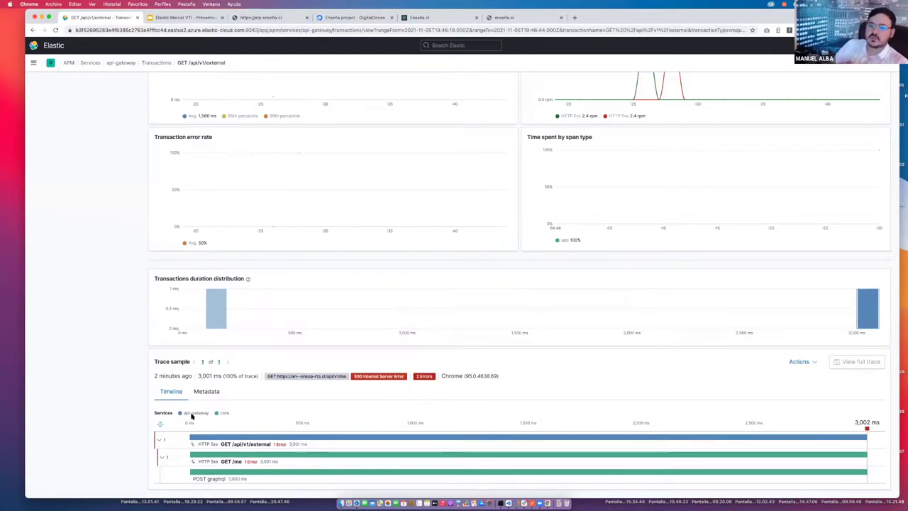
{"action": "left_click", "coordinate": [275, 461]}
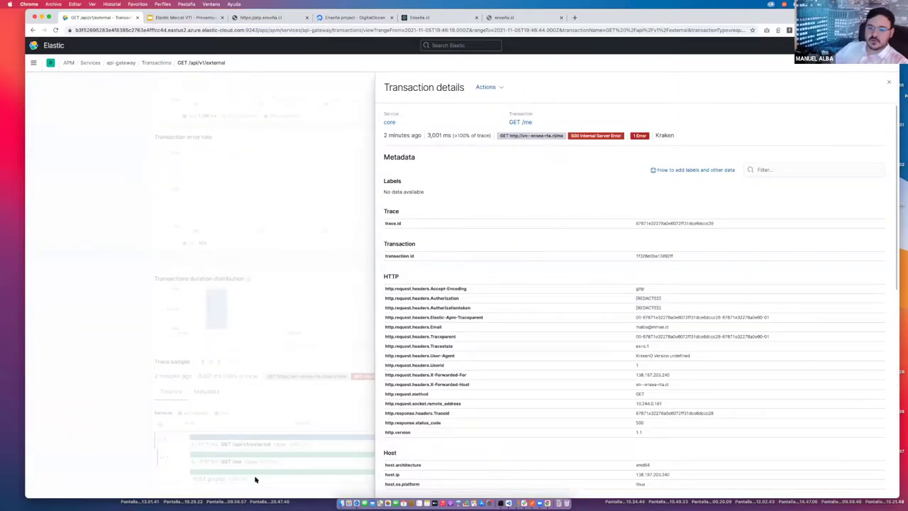
Show the POST graphql span's stack trace pointing to client.go line 57, then return to the Enseña.cl error page.
{"action": "left_click", "coordinate": [256, 478]}
{"action": "left_click", "coordinate": [262, 477]}
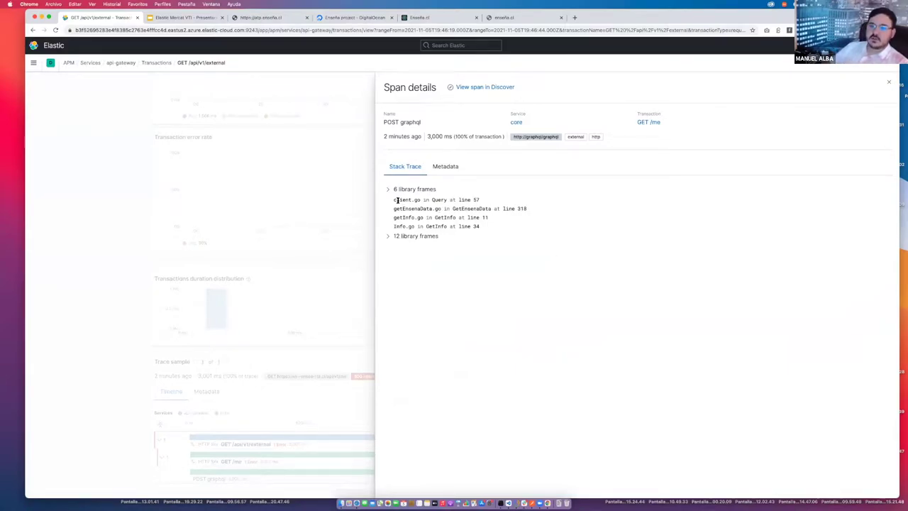
{"action": "left_click_drag", "start_coordinate": [394, 199], "coordinate": [423, 201]}
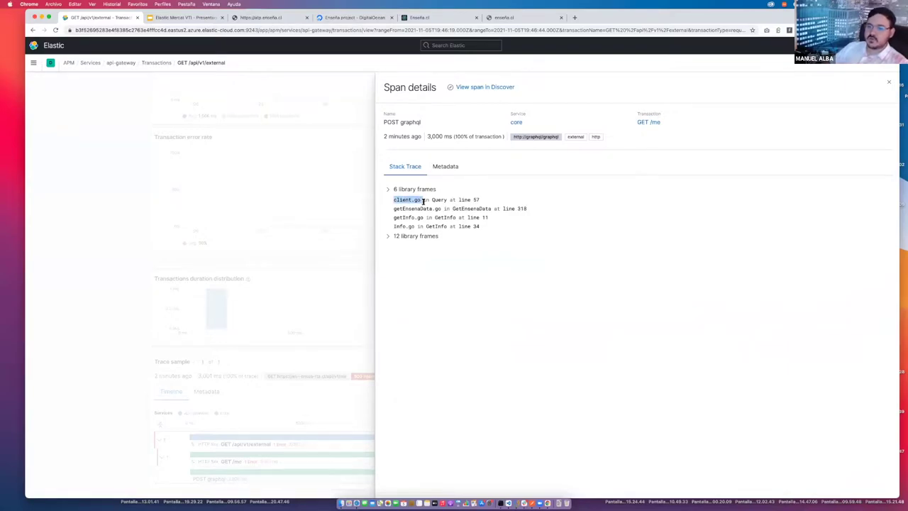
{"action": "left_click", "coordinate": [439, 200]}
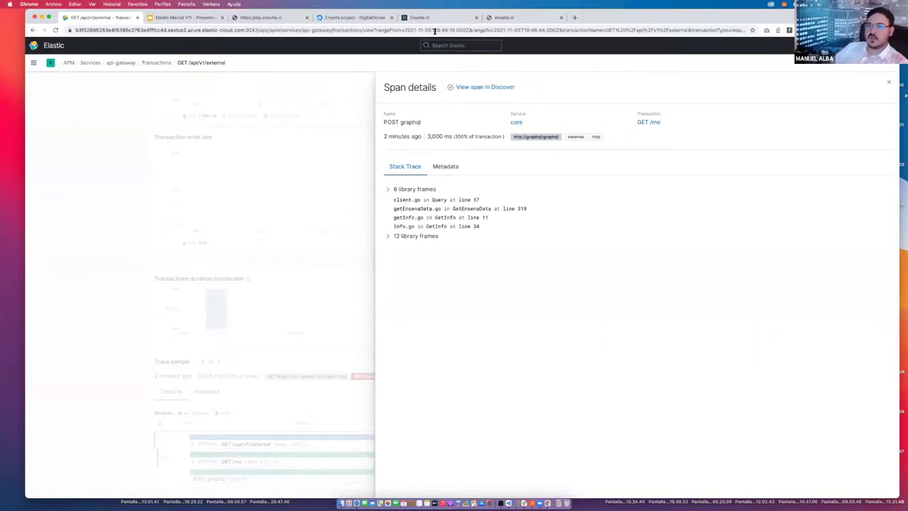
{"action": "left_click", "coordinate": [506, 17]}
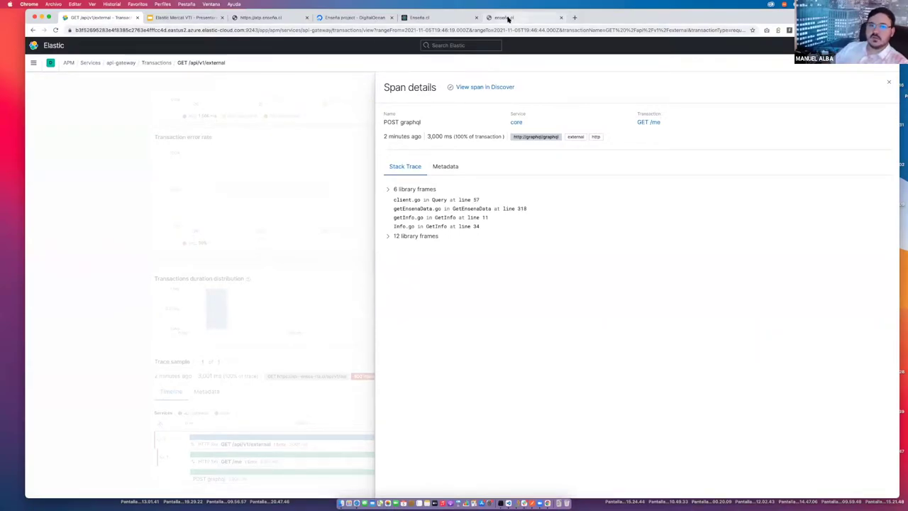
Go to google.com and search for 'github ensena'.
{"action": "left_click", "coordinate": [343, 30]}
{"action": "type", "text": "google.com"}
{"action": "key", "text": "Return"}
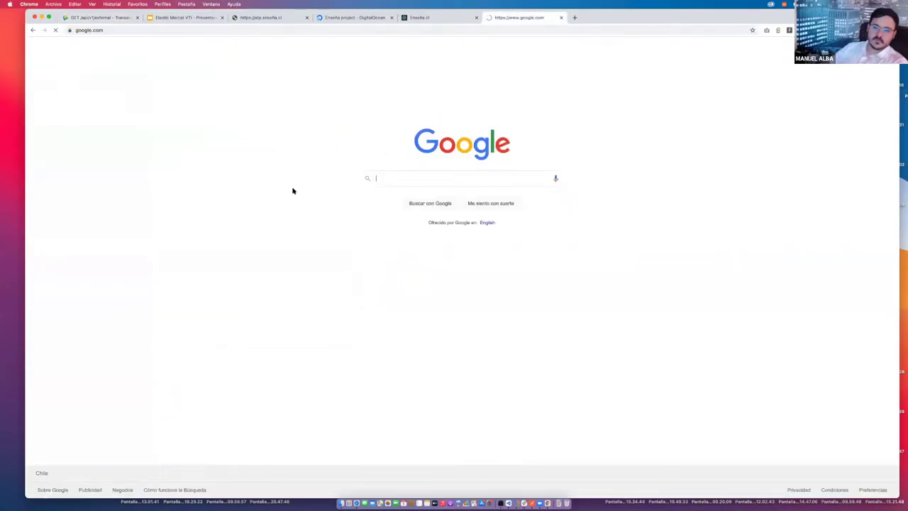
{"action": "type", "text": "github "}
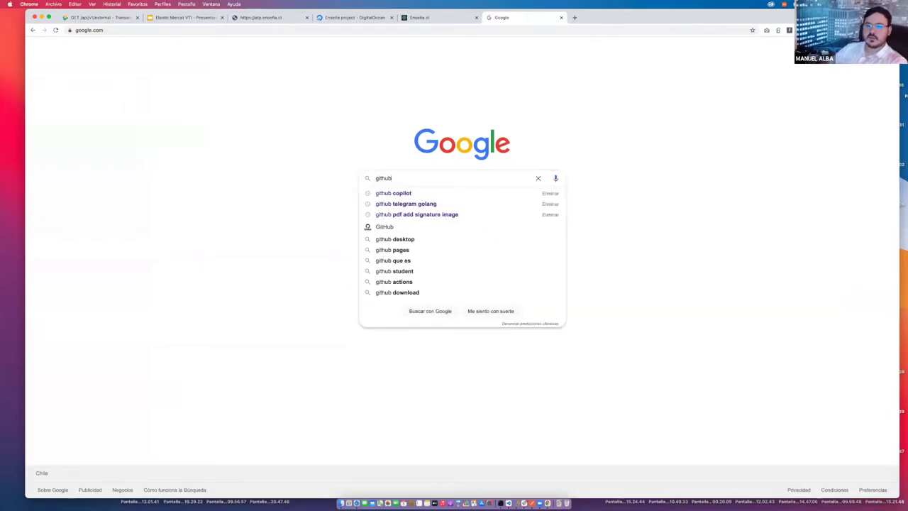
{"action": "type", "text": "ensena"}
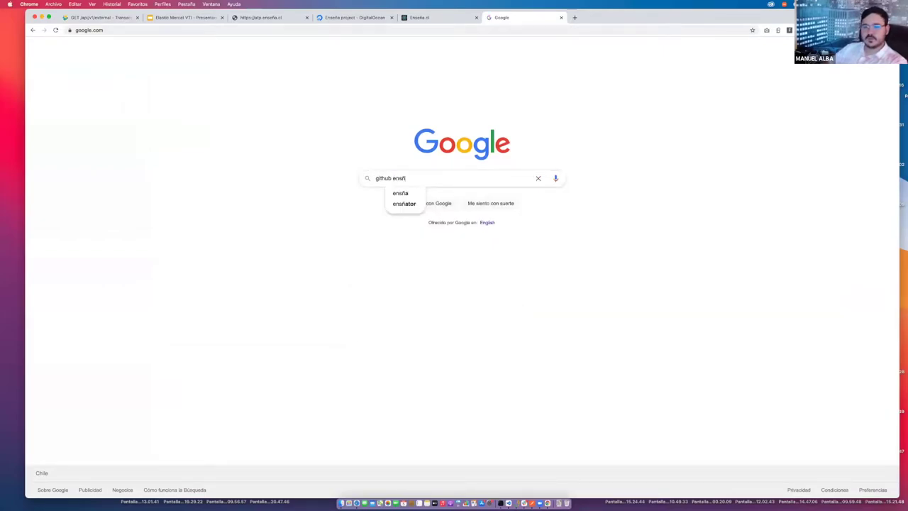
{"action": "key", "text": "Return"}
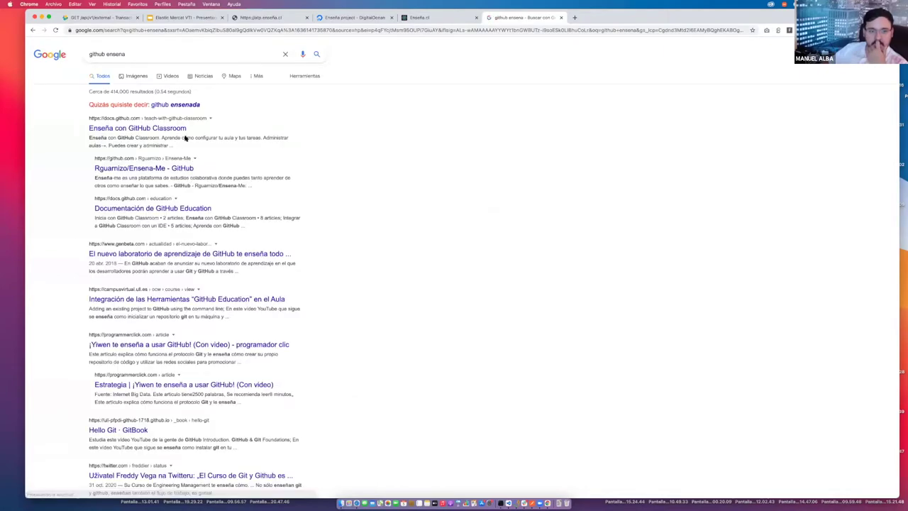
Enter github.com/ensena in the address bar to open the Ensena organization.
{"action": "left_click", "coordinate": [130, 30]}
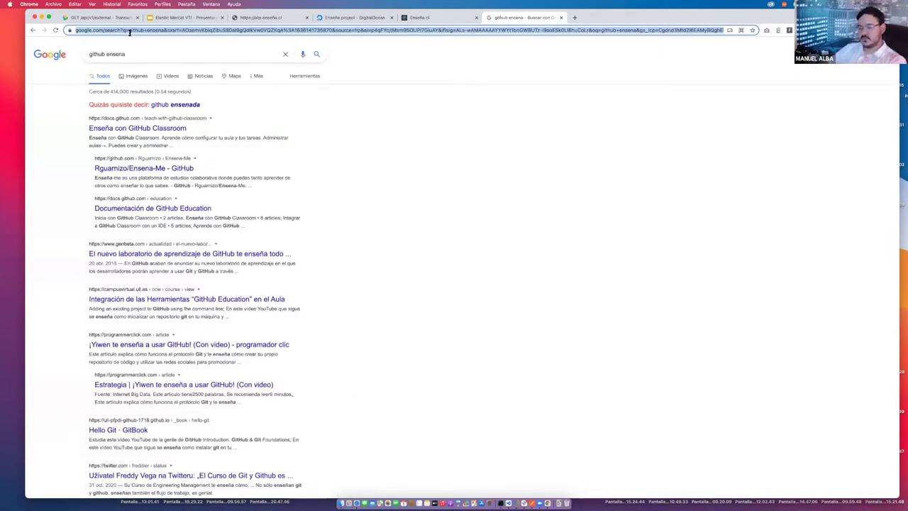
{"action": "type", "text": "github.com"}
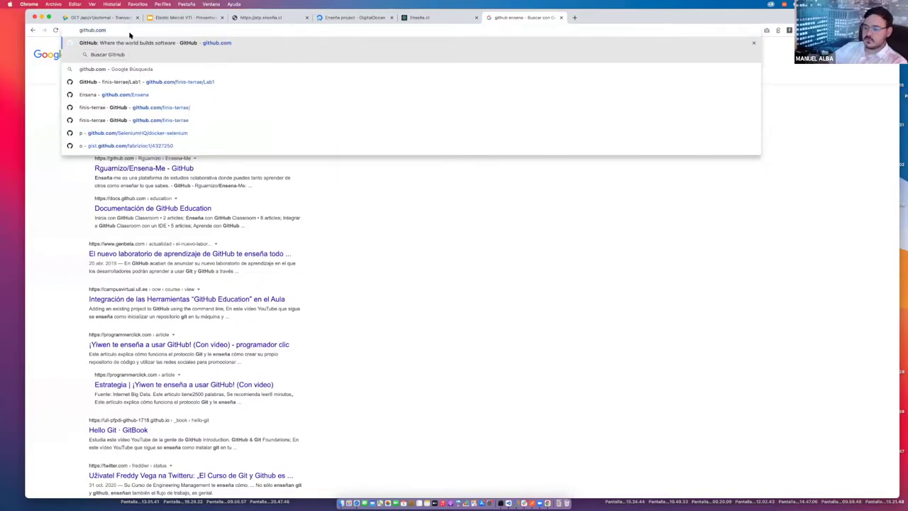
{"action": "type", "text": "//"}
{"action": "key", "text": "BackSpace"}
{"action": "type", "text": "ensena"}
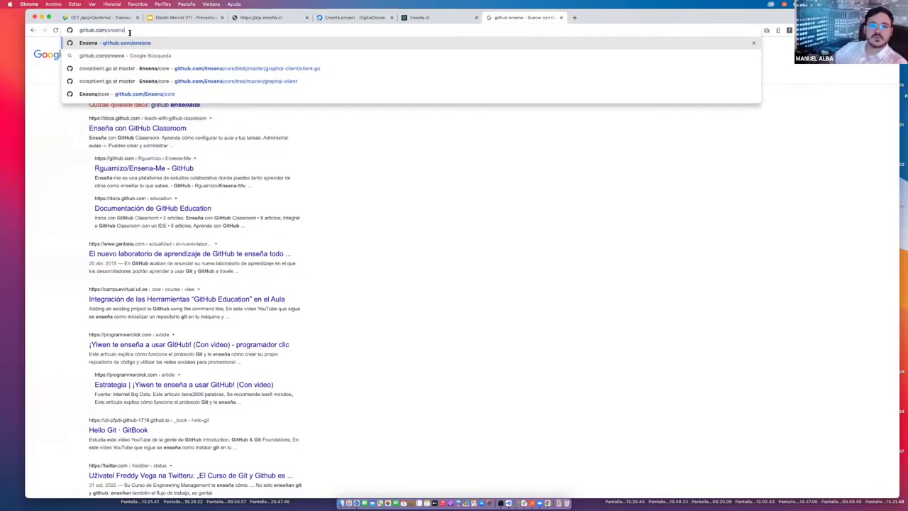
{"action": "key", "text": "Return"}
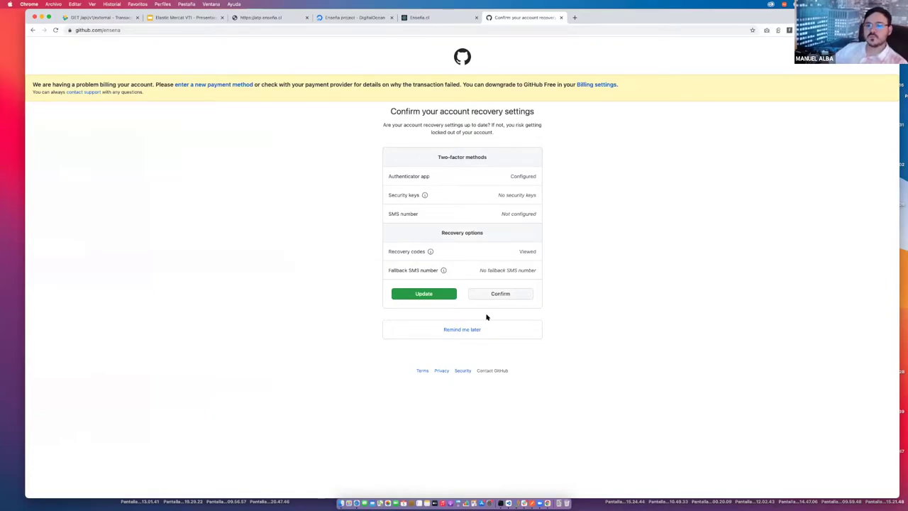
Postpone the account recovery prompt, recheck the POST graphql span in APM, and return to GitHub.
{"action": "left_click", "coordinate": [466, 331]}
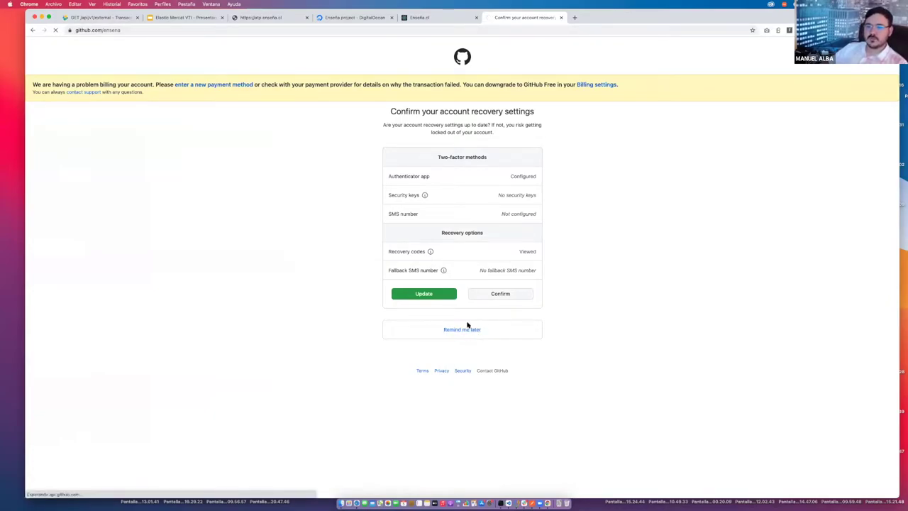
{"action": "scroll", "coordinate": [319, 296], "scroll_direction": "down", "scroll_amount": 2}
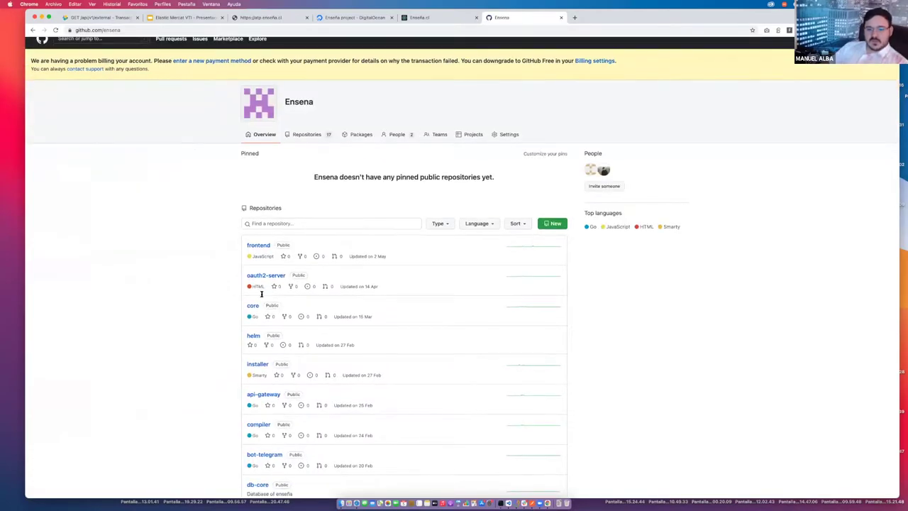
{"action": "left_click", "coordinate": [454, 19]}
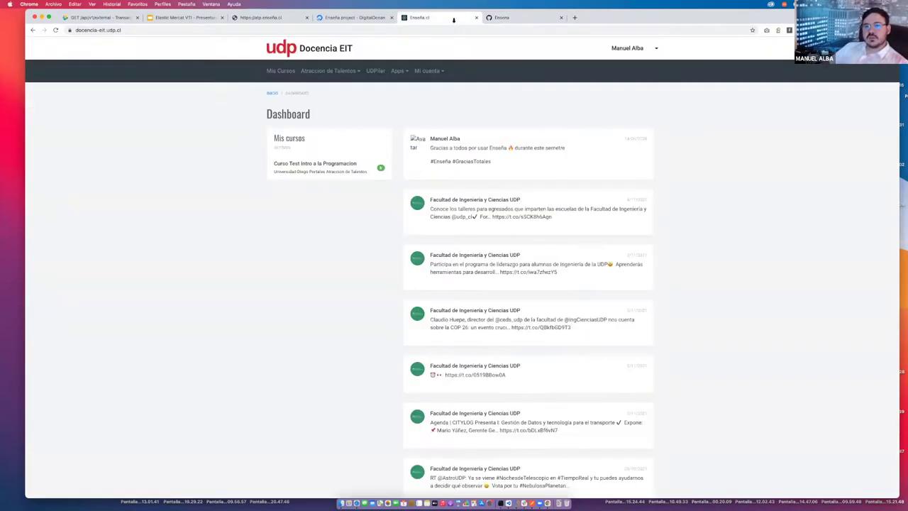
{"action": "left_click", "coordinate": [105, 19]}
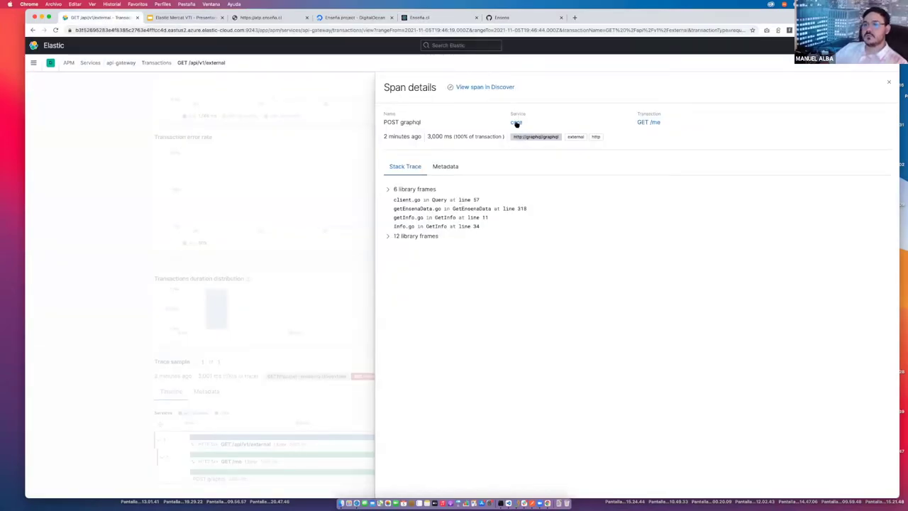
{"action": "left_click", "coordinate": [529, 17]}
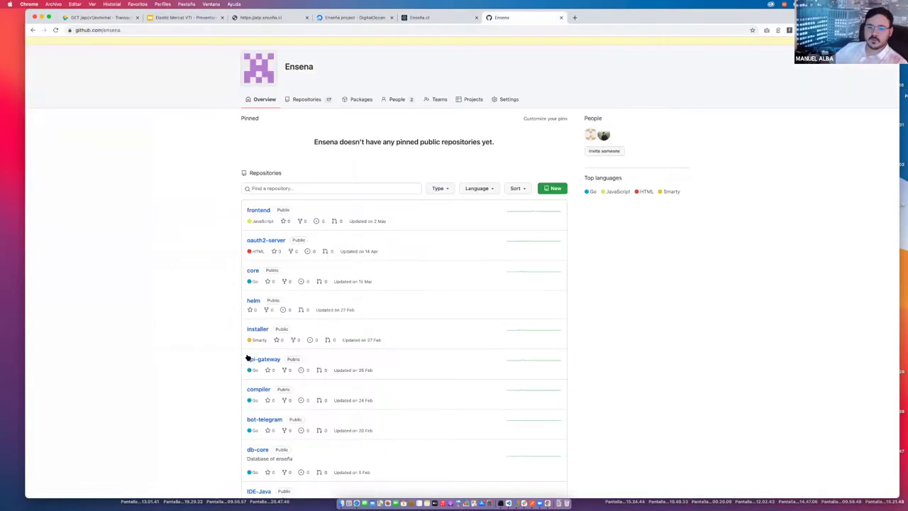
Open the core repository's graphql-client folder, comparing it against the span's stack trace.
{"action": "left_click", "coordinate": [253, 271]}
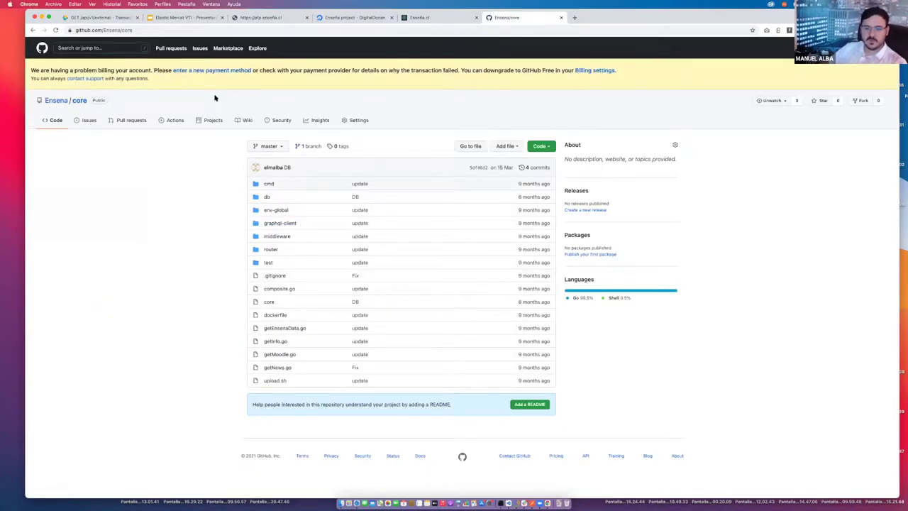
{"action": "left_click", "coordinate": [278, 223]}
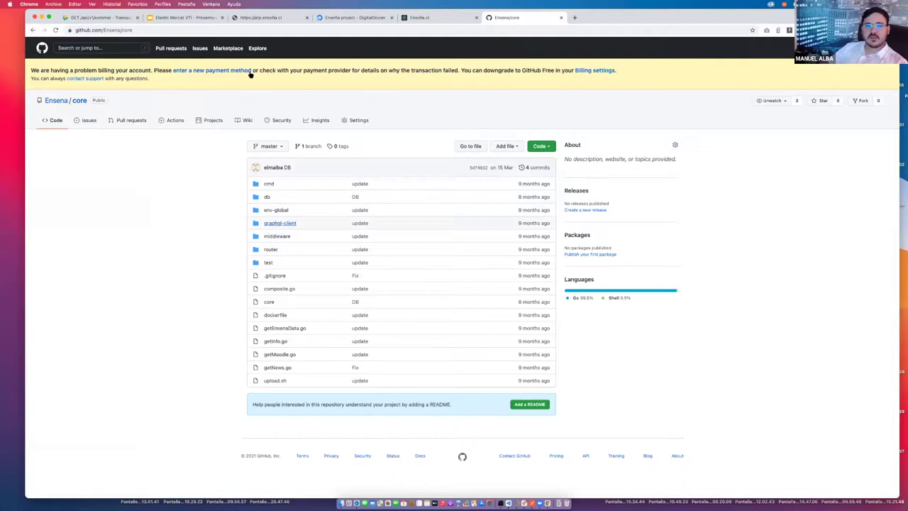
{"action": "left_click", "coordinate": [96, 18]}
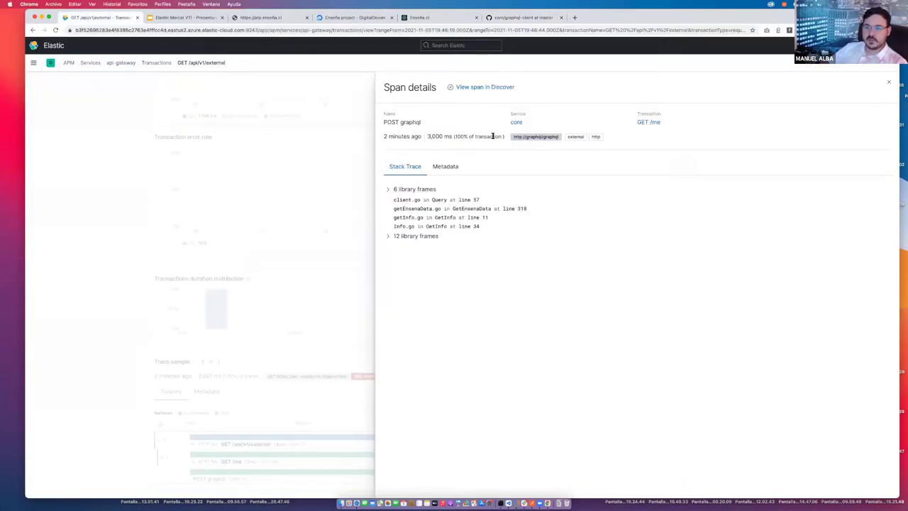
{"action": "left_click", "coordinate": [523, 19]}
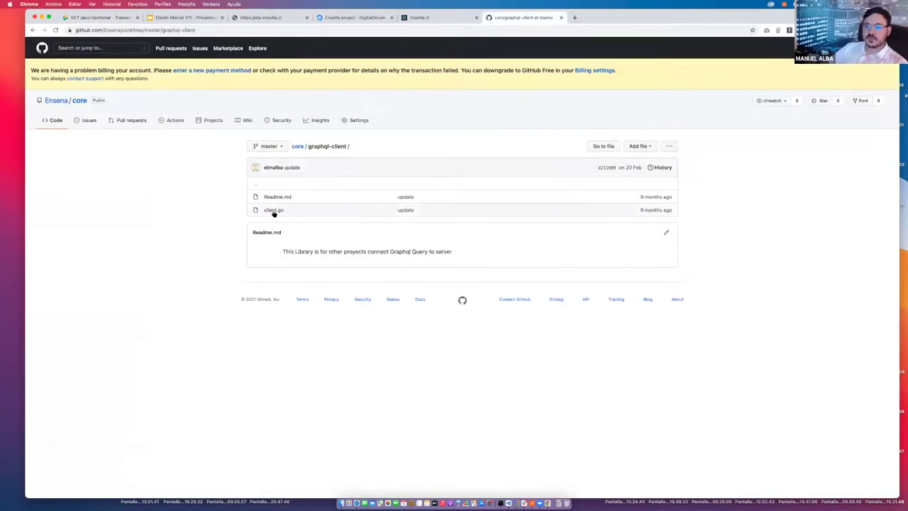
Open client.go and highlight the client.Do call on line 57.
{"action": "left_click", "coordinate": [274, 211]}
{"action": "scroll", "coordinate": [365, 274], "scroll_direction": "down", "scroll_amount": 3}
{"action": "scroll", "coordinate": [355, 290], "scroll_direction": "down", "scroll_amount": 3}
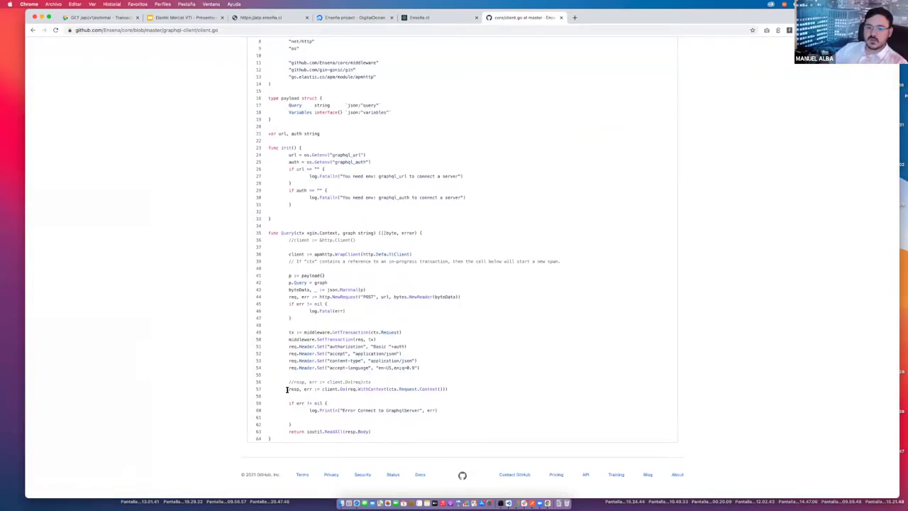
{"action": "left_click_drag", "start_coordinate": [286, 389], "coordinate": [449, 389]}
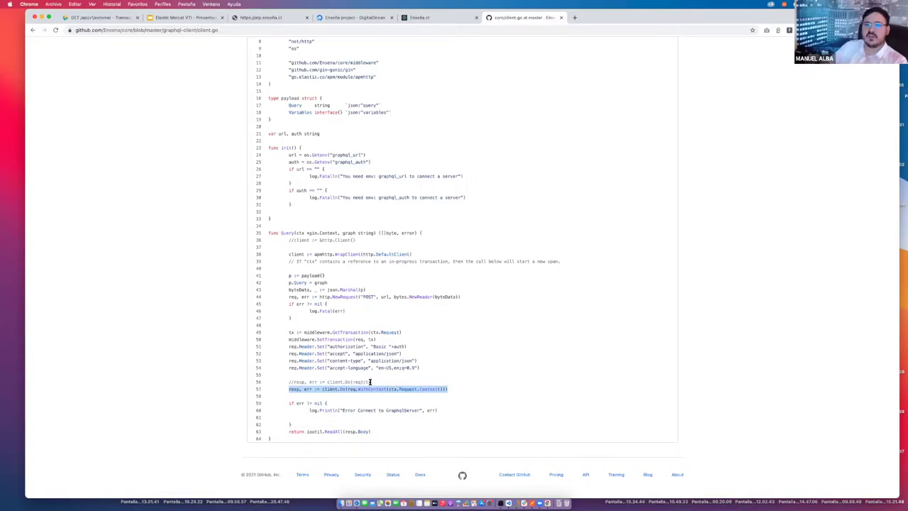
Present the Elastic Mercat VTI slides full screen and advance to the Enseña.cl slide.
{"action": "left_click", "coordinate": [183, 19]}
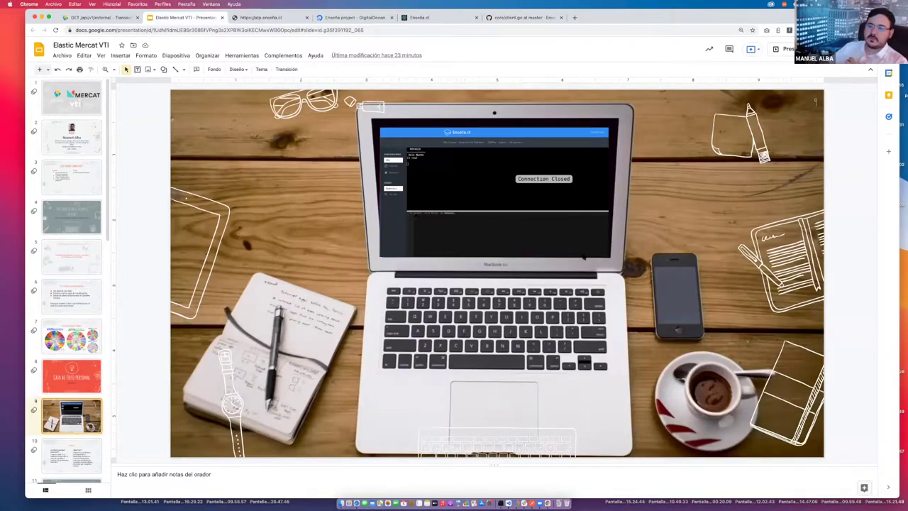
{"action": "left_click", "coordinate": [787, 49]}
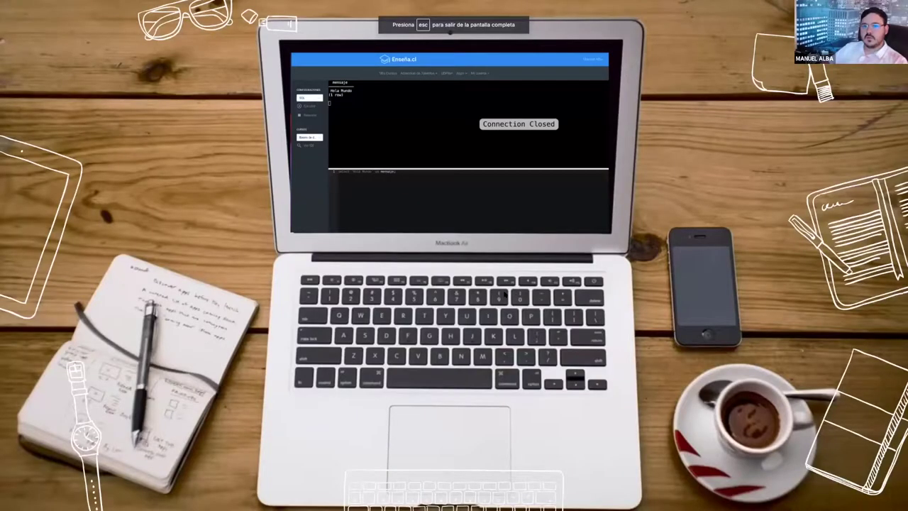
{"action": "left_click", "coordinate": [515, 292]}
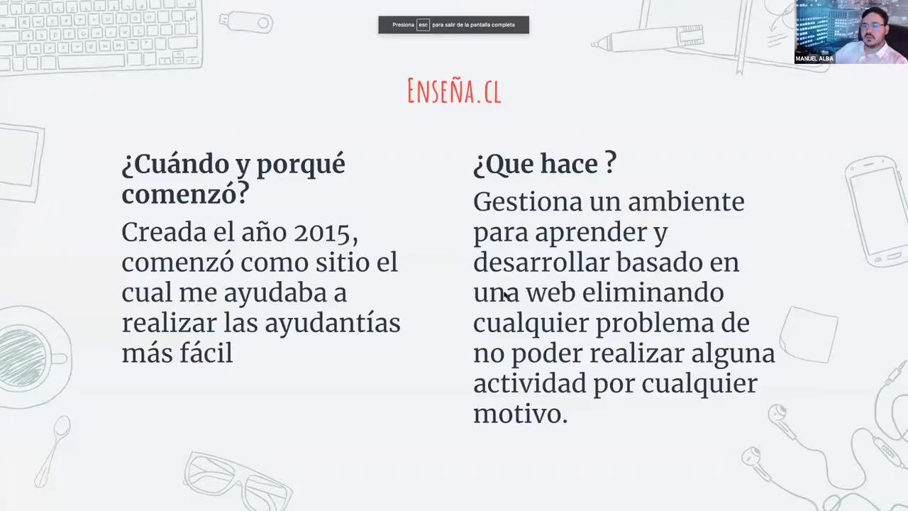
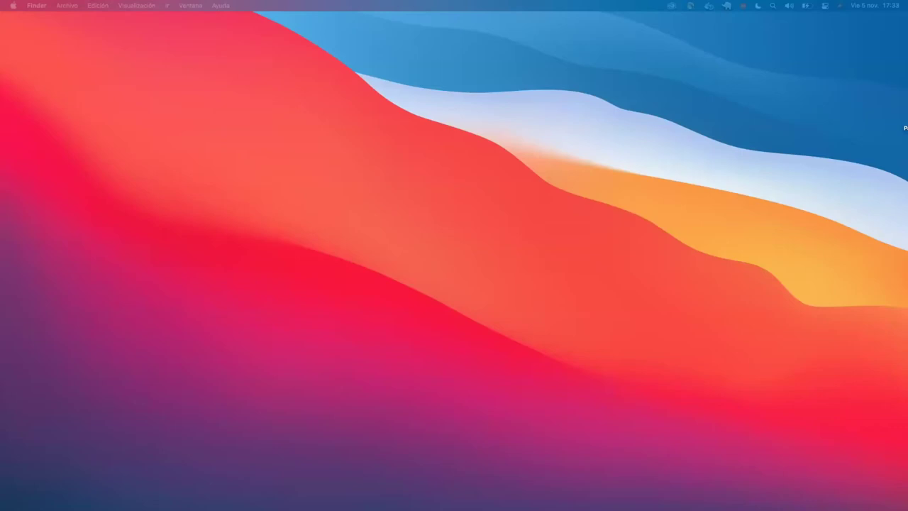
Move the terminal window to the top, enter code/apm and launch VS Code with 'code .'.
{"action": "left_click_drag", "start_coordinate": [840, 92], "coordinate": [284, 40]}
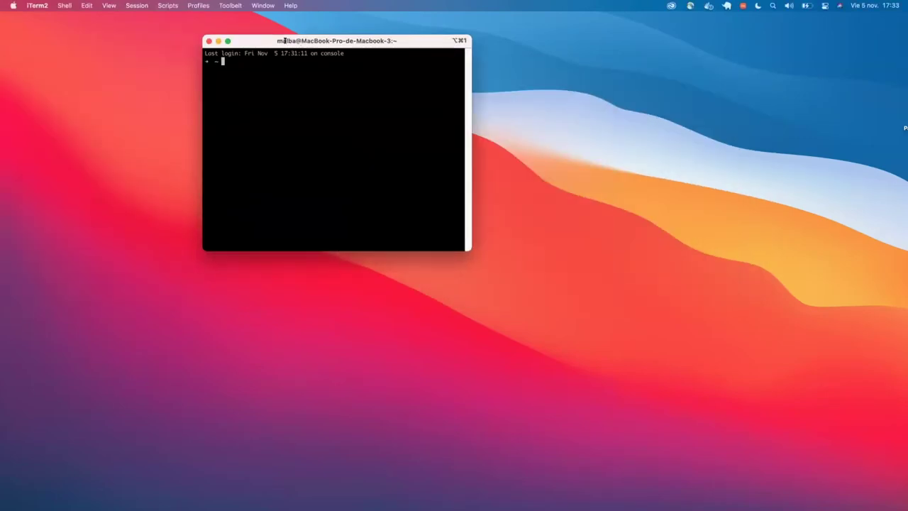
{"action": "type", "text": "cd code/"}
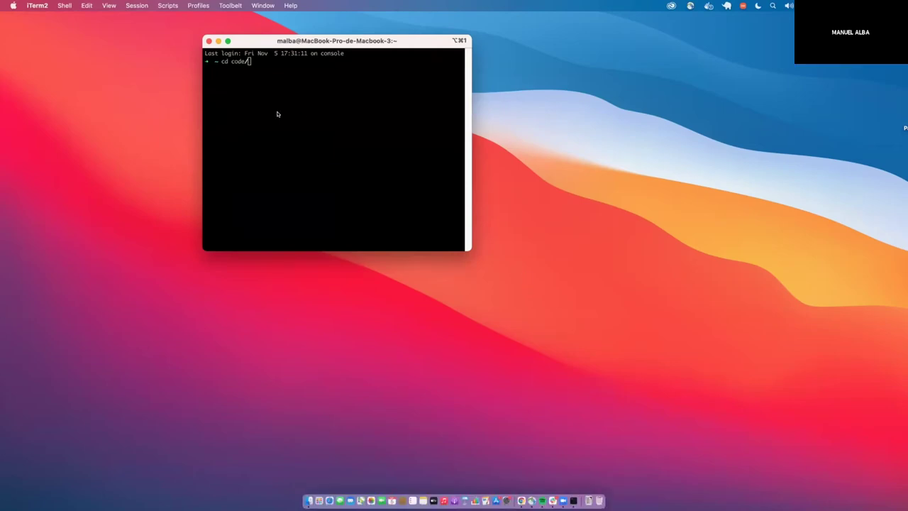
{"action": "left_click", "coordinate": [308, 126]}
{"action": "type", "text": "cd code/apm/"}
{"action": "key", "text": "Return"}
{"action": "type", "text": "c"}
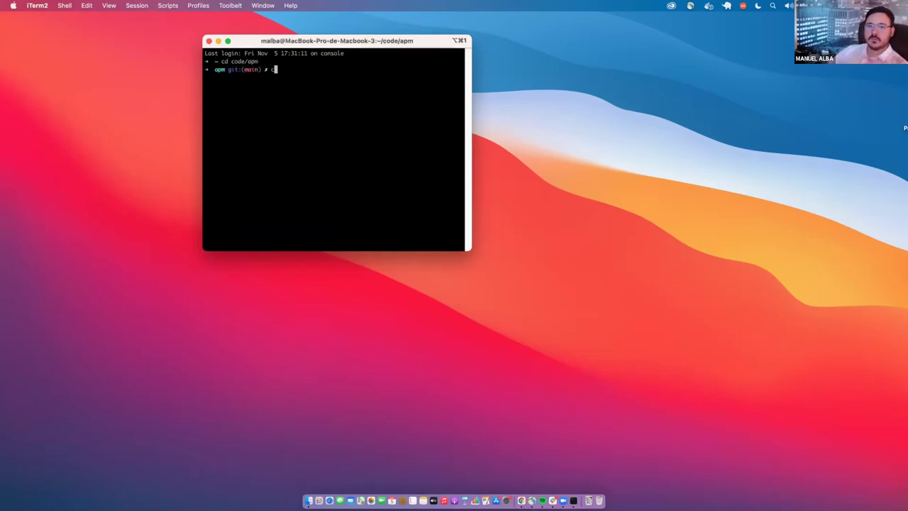
{"action": "type", "text": "ode ."}
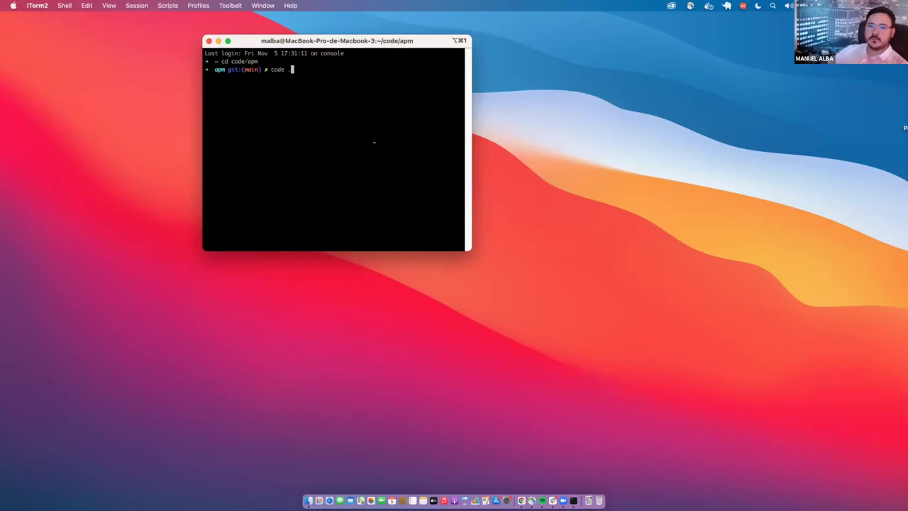
{"action": "key", "text": "Return"}
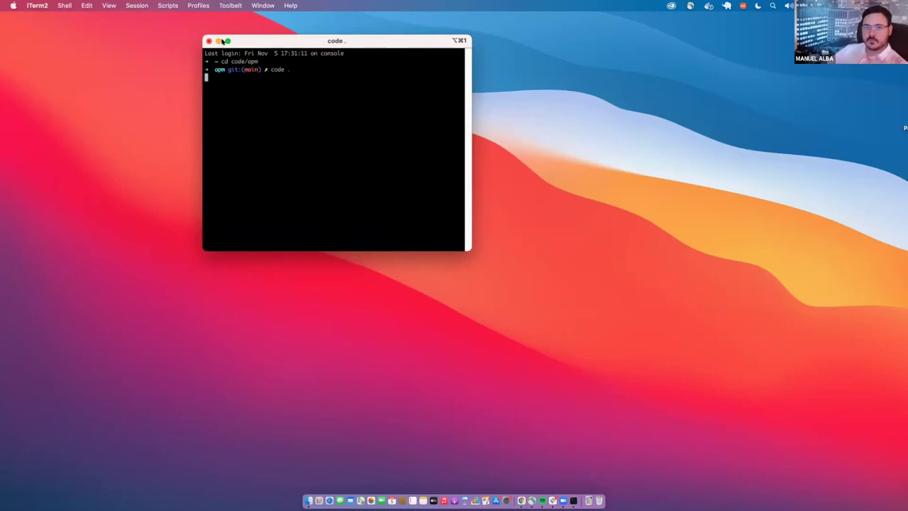
{"action": "left_click_drag", "start_coordinate": [291, 42], "coordinate": [222, 47]}
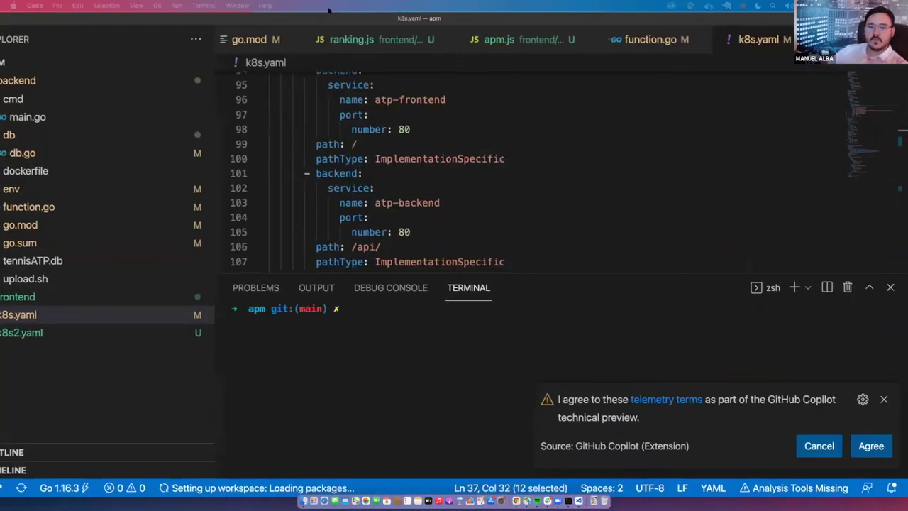
Run ./upload.sh from the backend folder to start the Docker build, then switch to Chrome.
{"action": "type", "text": "cd "}
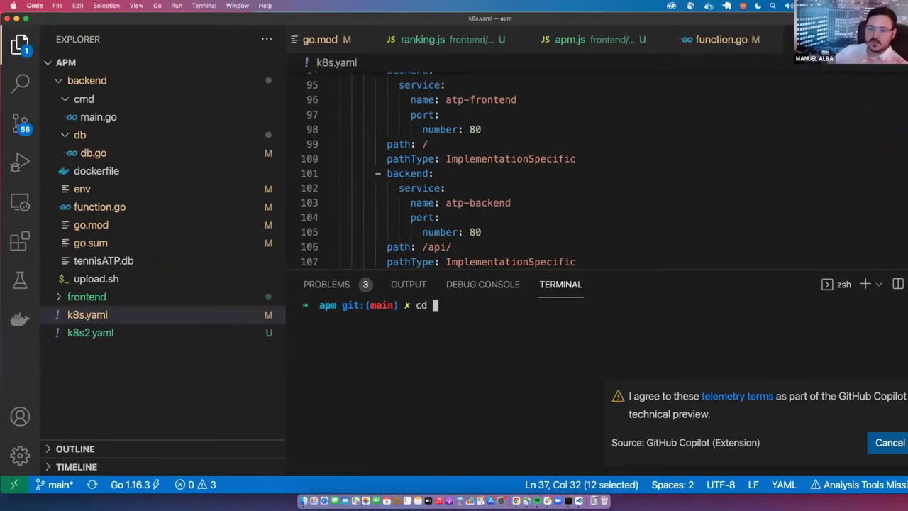
{"action": "type", "text": "ba"}
{"action": "key", "text": "Tab"}
{"action": "key", "text": "Return"}
{"action": "type", "text": "./up"}
{"action": "key", "text": "Tab"}
{"action": "key", "text": "Return"}
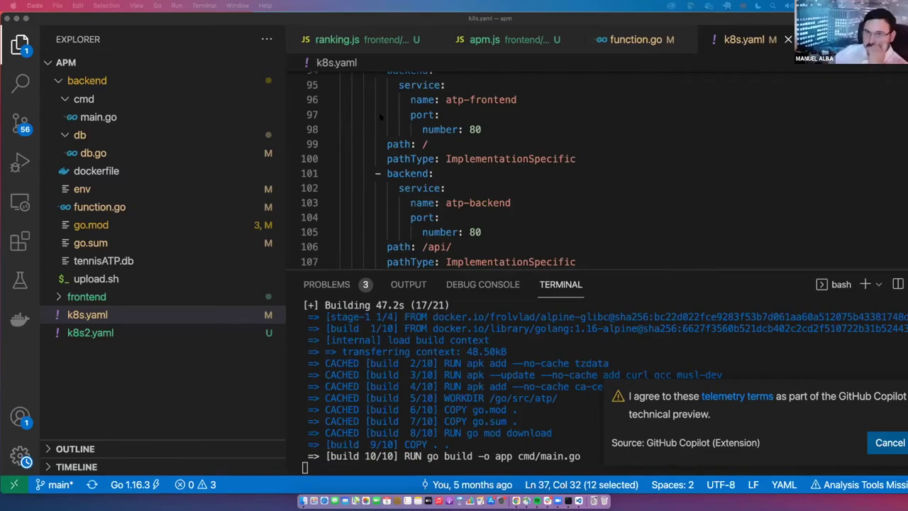
{"action": "key", "text": "super+Tab"}
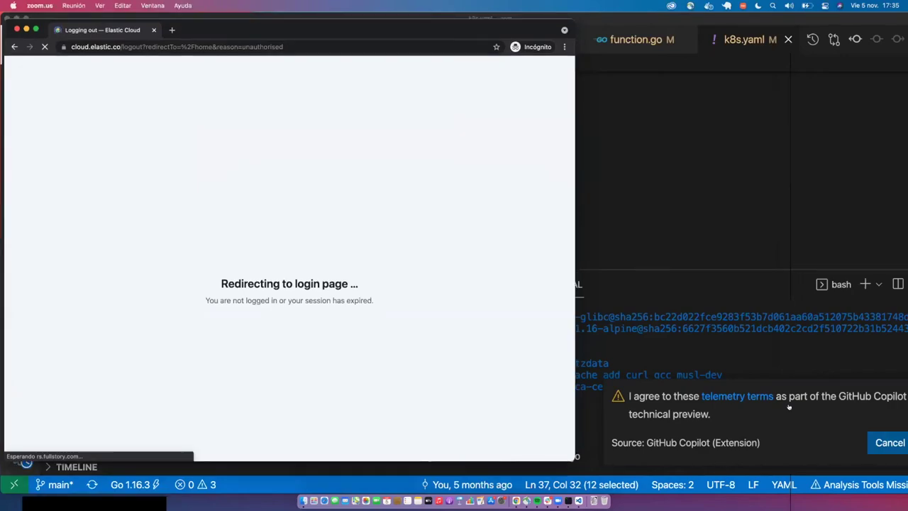
Log in to Elastic Cloud with the account email and password.
{"action": "left_click", "coordinate": [831, 22]}
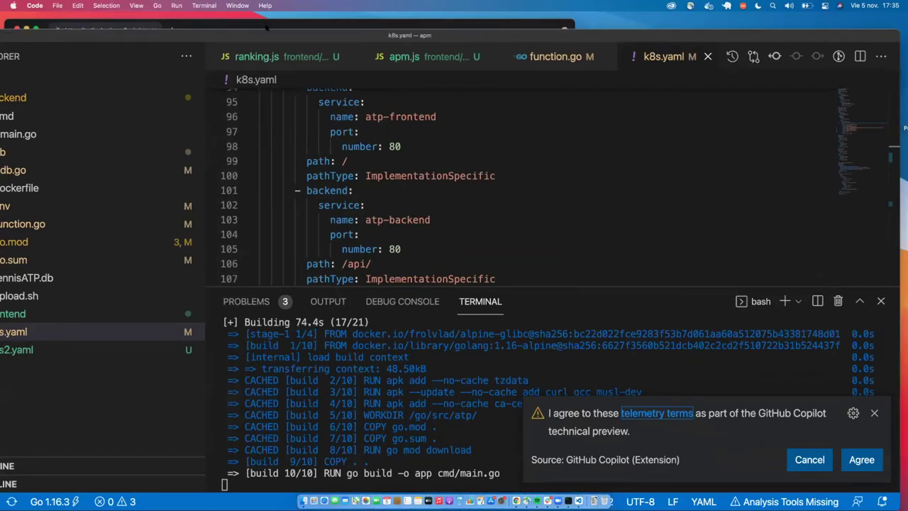
{"action": "key", "text": "super+Tab"}
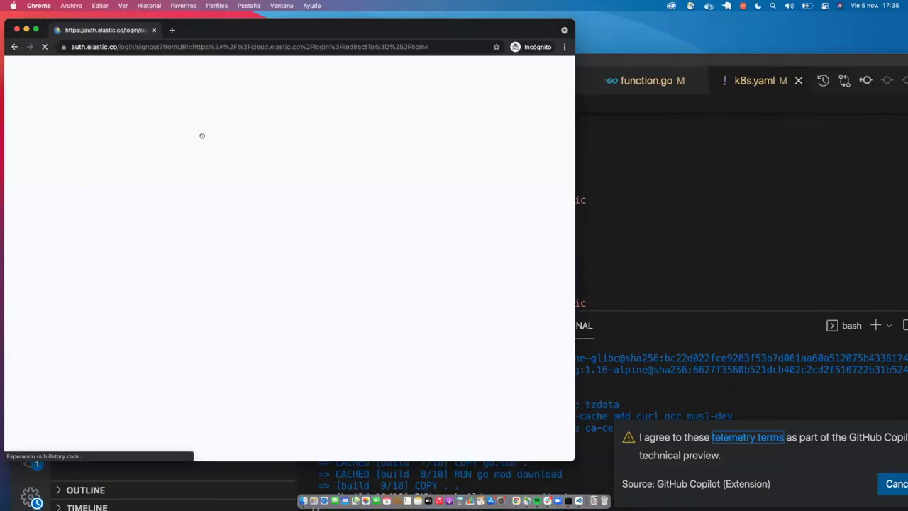
{"action": "key", "text": "super+Tab"}
{"action": "key", "text": "super+Tab"}
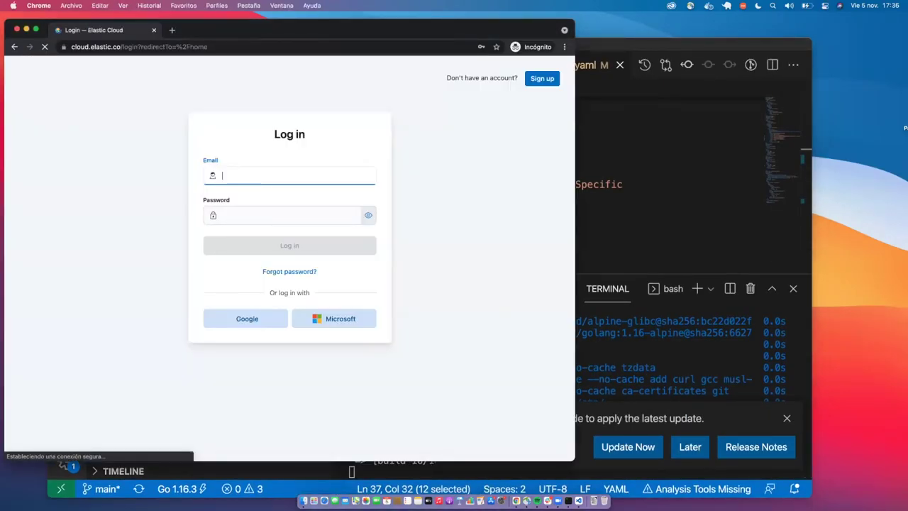
{"action": "type", "text": "ml"}
{"action": "key", "text": "BackSpace"}
{"action": "type", "text": "ALB"}
{"action": "key", "text": "BackSpace"}
{"action": "key", "text": "BackSpace"}
{"action": "key", "text": "BackSpace"}
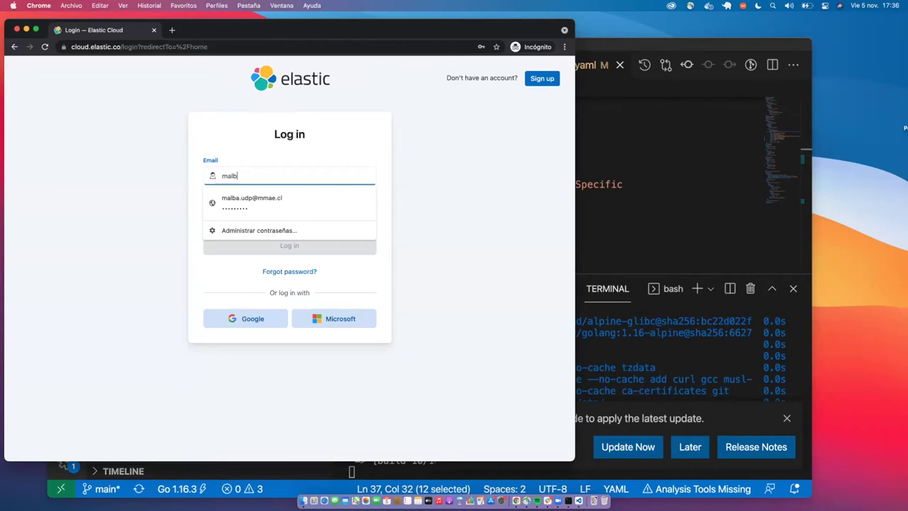
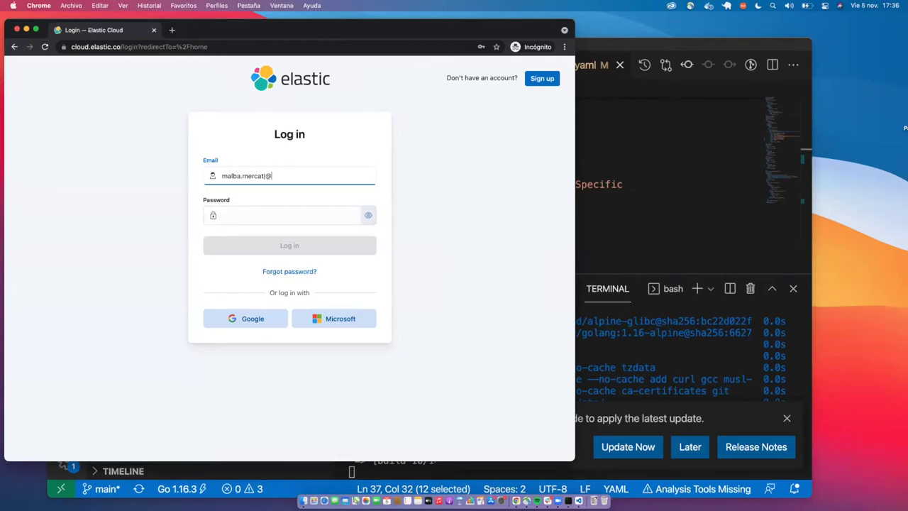
{"action": "key", "text": "Tab"}
{"action": "type", "text": "xxxxxxxxx"}
{"action": "key", "text": "Return"}
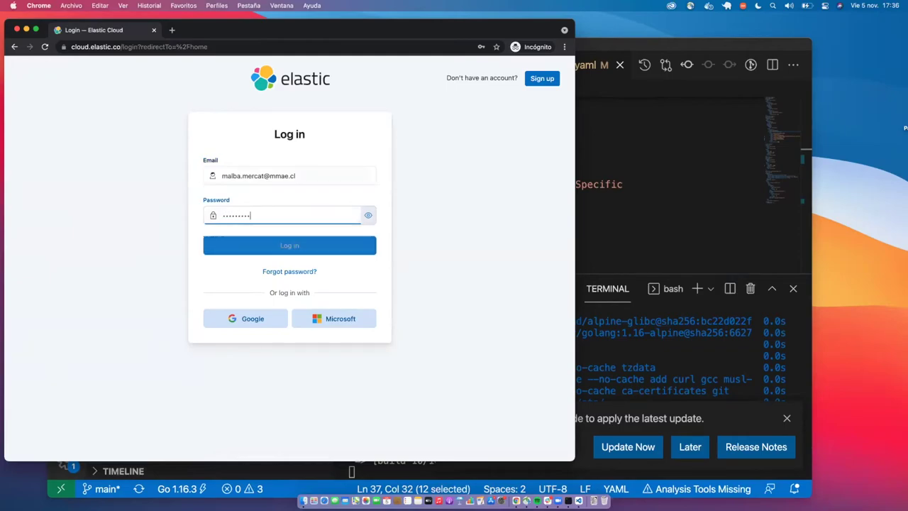
Dismiss the VS Code update notice, then open the viernes deployment's Kibana.
{"action": "left_click", "coordinate": [624, 377]}
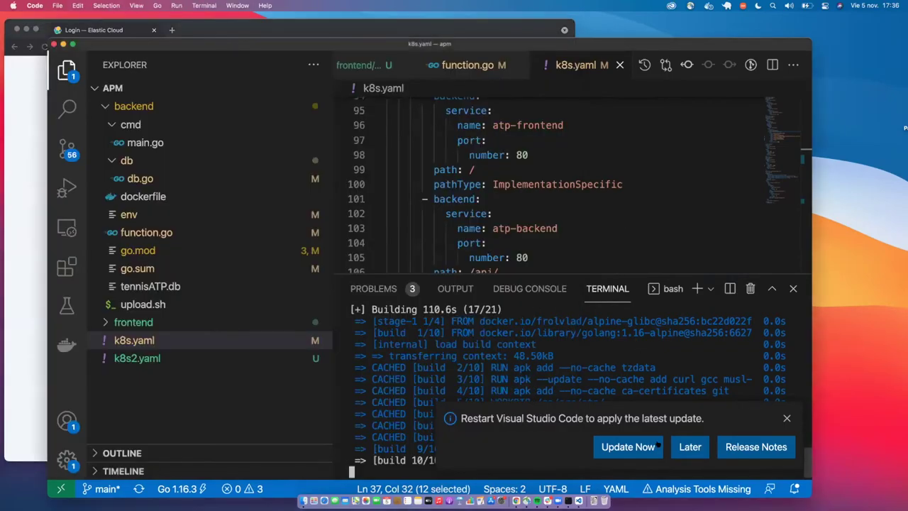
{"action": "left_click", "coordinate": [689, 446]}
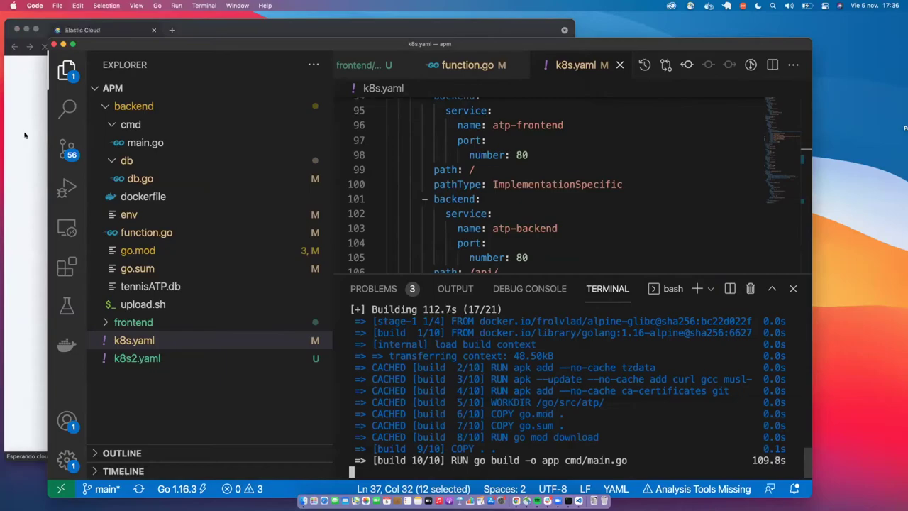
{"action": "left_click", "coordinate": [13, 28]}
{"action": "left_click", "coordinate": [32, 170]}
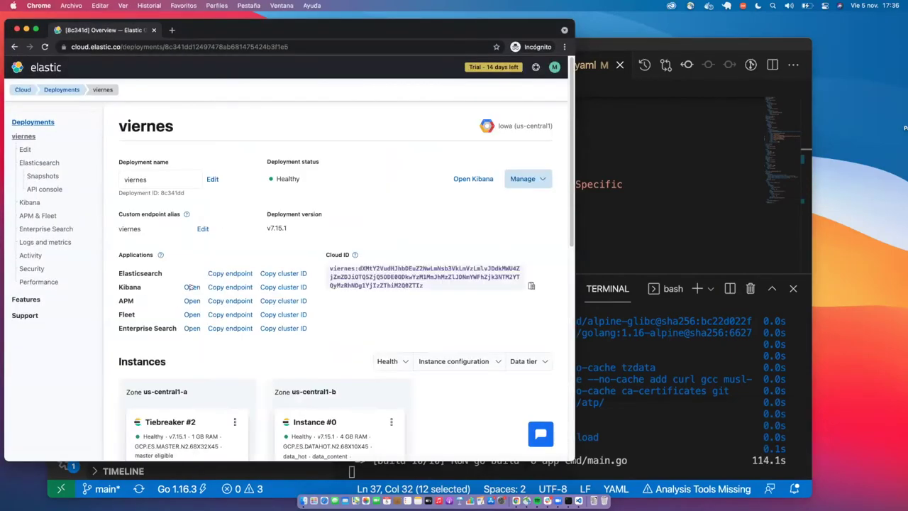
{"action": "left_click", "coordinate": [190, 286]}
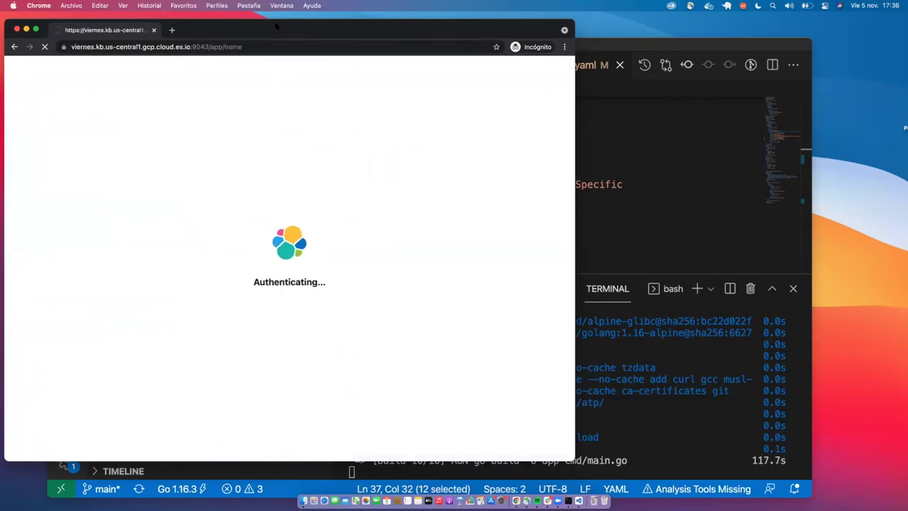
{"action": "mouse_move", "coordinate": [276, 24]}
{"action": "left_mouse_down"}
{"action": "mouse_move", "coordinate": [298, 23]}
{"action": "mouse_move", "coordinate": [273, 22]}
{"action": "mouse_move", "coordinate": [281, 23]}
{"action": "left_mouse_up"}
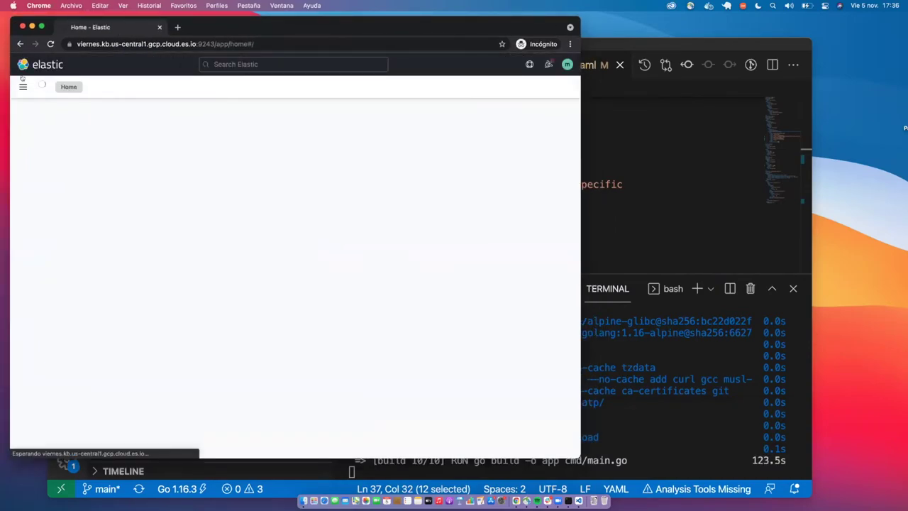
Open Discover on the combined APM index pattern and search field names for 'user'.
{"action": "left_click", "coordinate": [22, 88]}
{"action": "left_click", "coordinate": [35, 195]}
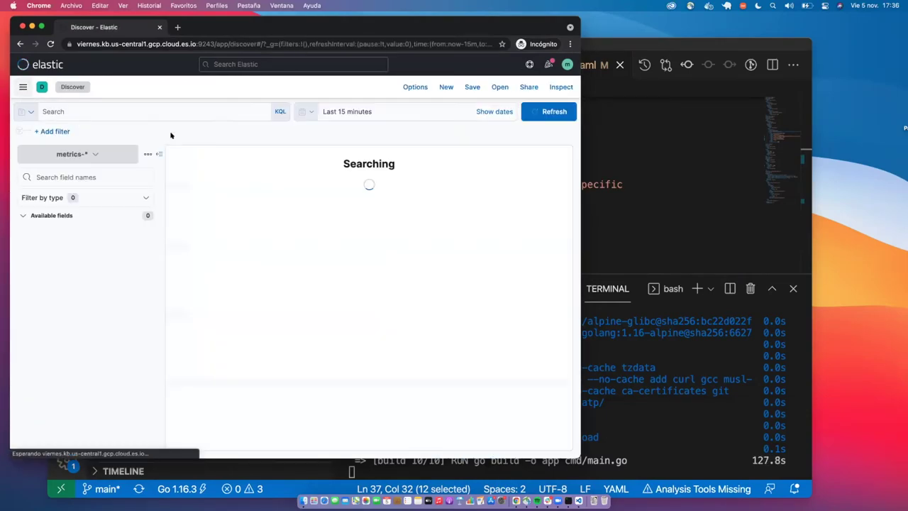
{"action": "left_click", "coordinate": [72, 154]}
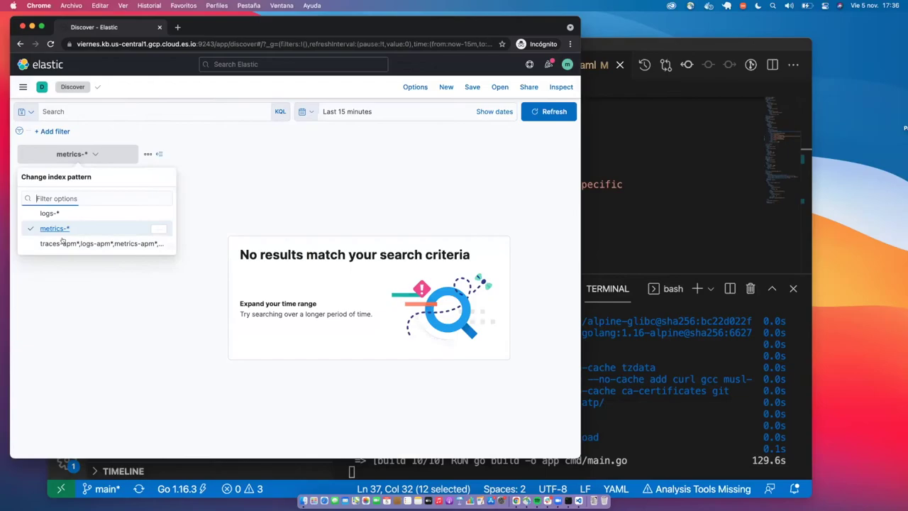
{"action": "left_click", "coordinate": [70, 243]}
{"action": "left_click", "coordinate": [82, 176]}
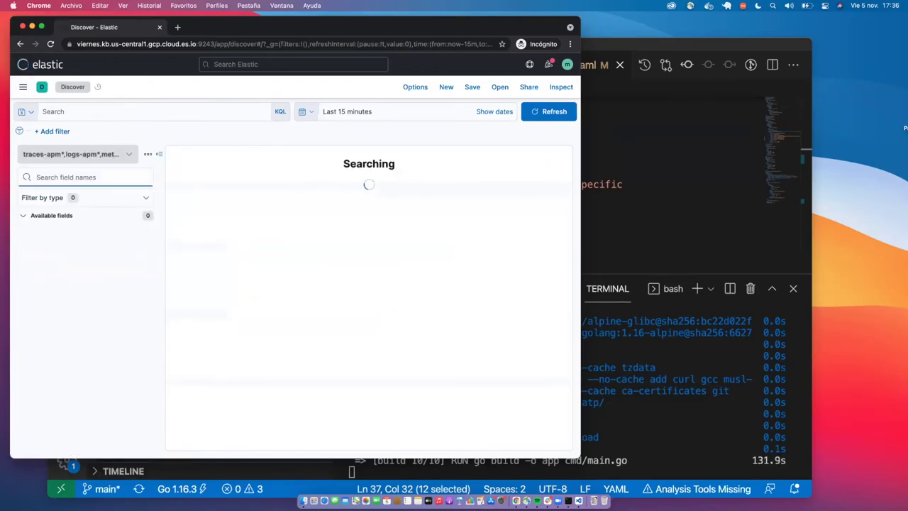
{"action": "type", "text": "user"}
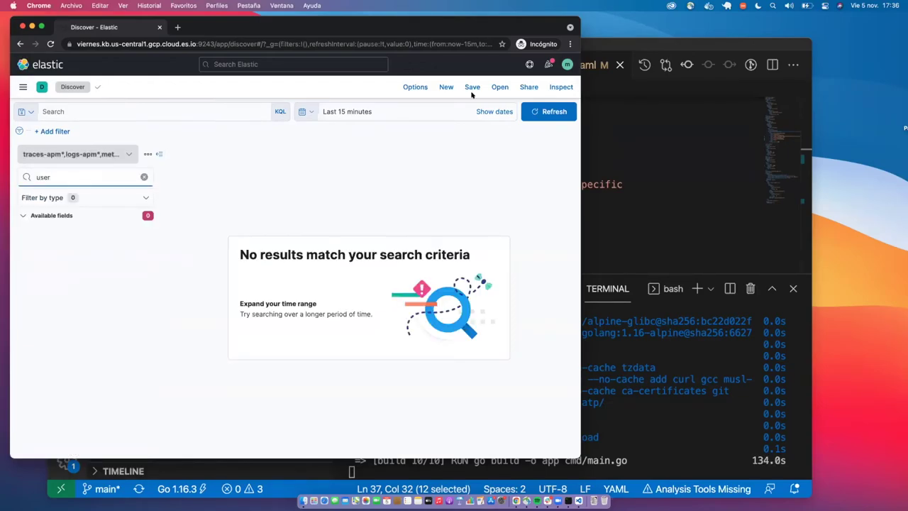
Change the time range start to 50 minutes ago and rerun the search.
{"action": "left_click", "coordinate": [494, 112]}
{"action": "left_click", "coordinate": [401, 112]}
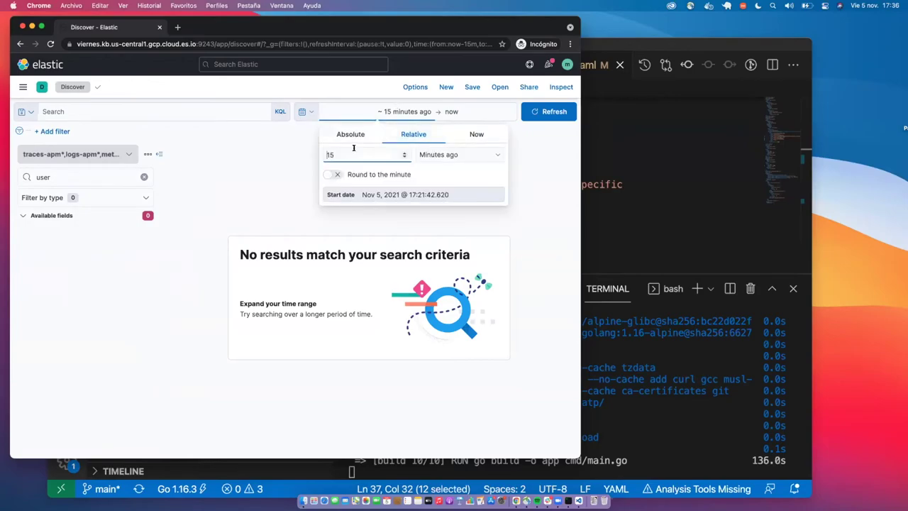
{"action": "key", "text": "BackSpace"}
{"action": "key", "text": "BackSpace"}
{"action": "type", "text": "50"}
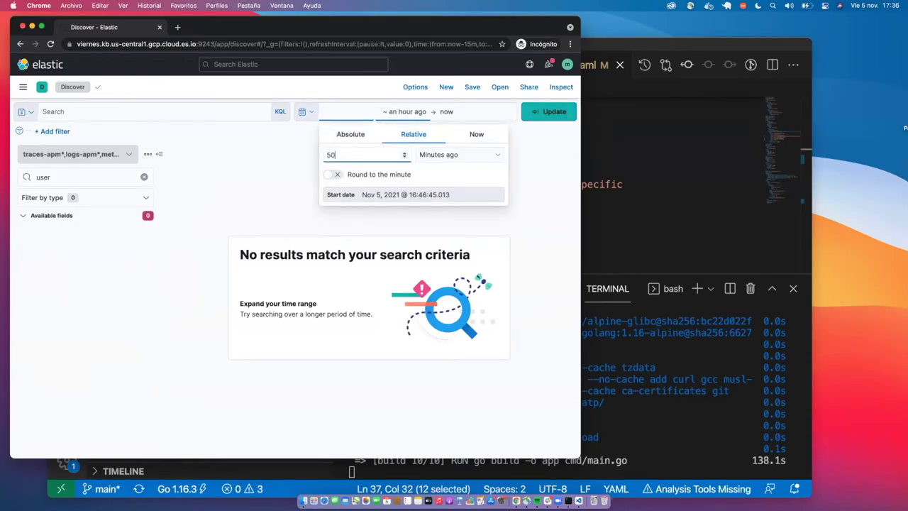
{"action": "left_click", "coordinate": [536, 114]}
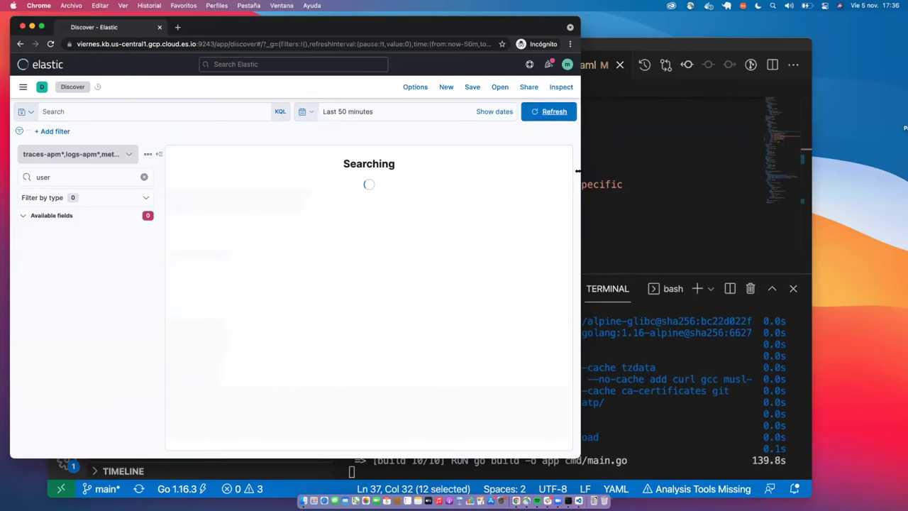
{"action": "left_click", "coordinate": [71, 177]}
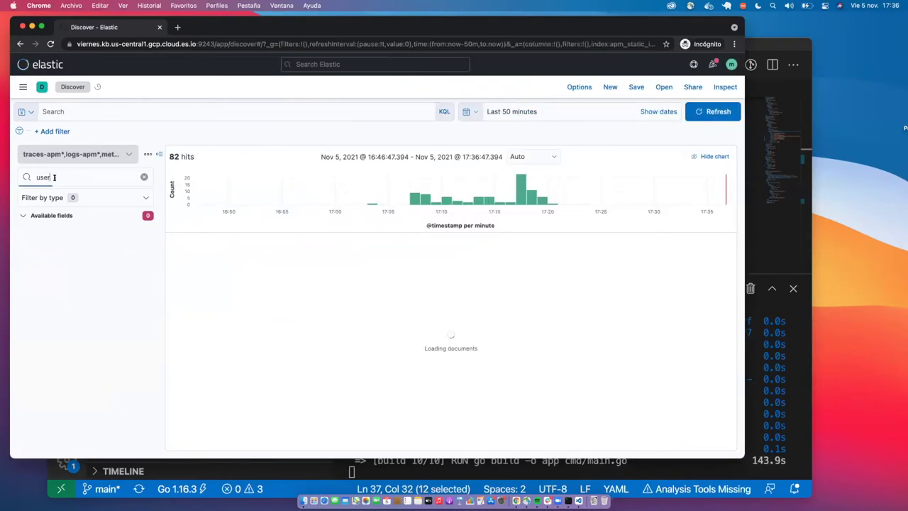
{"action": "key", "text": "Return"}
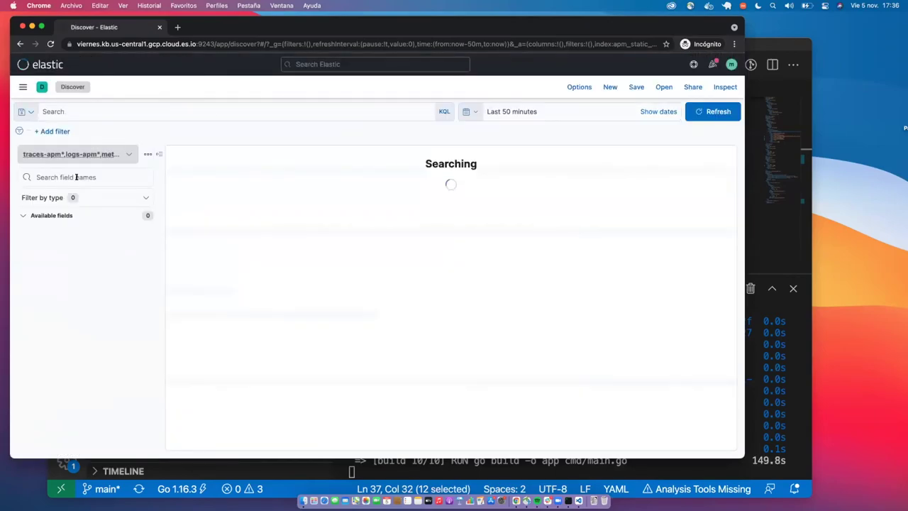
Filter fields by 'usera' and preview top values of user_agent.name and user_agent.device.name.
{"action": "left_click", "coordinate": [77, 175]}
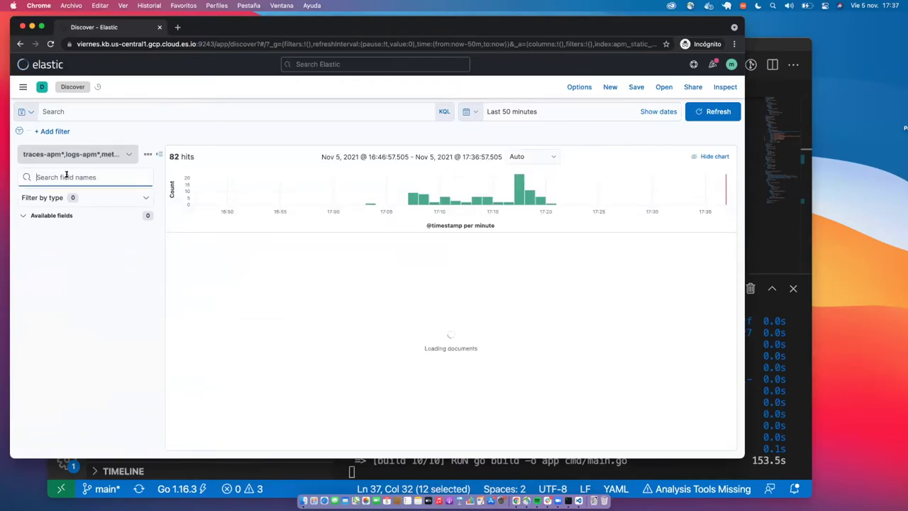
{"action": "type", "text": "usera"}
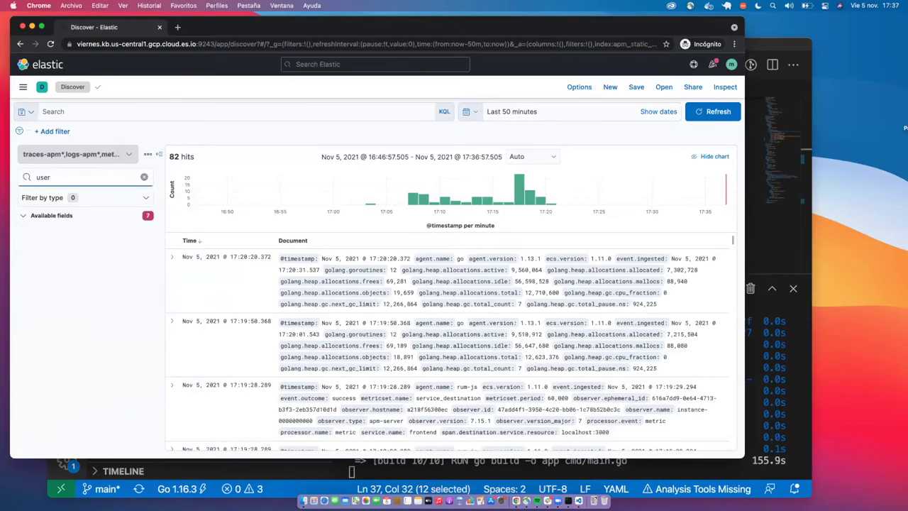
{"action": "left_click", "coordinate": [62, 242]}
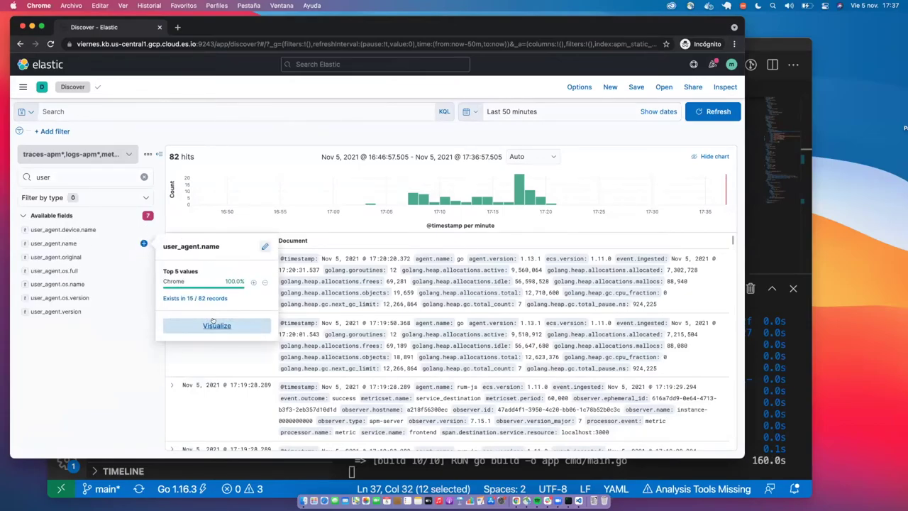
{"action": "left_click", "coordinate": [61, 229]}
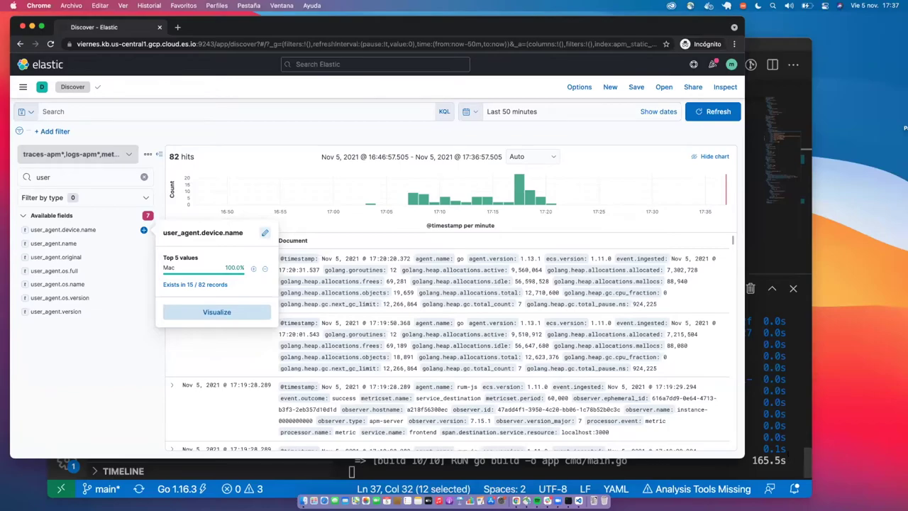
{"action": "key", "text": "super+Tab"}
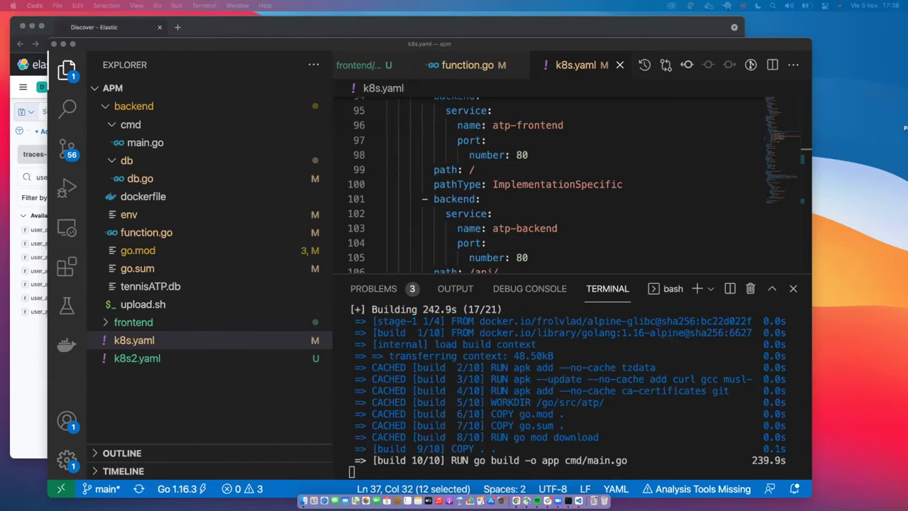
Glance at the Docker build in VS Code, then bring the iTerm2 terminal forward.
{"action": "left_click", "coordinate": [675, 404]}
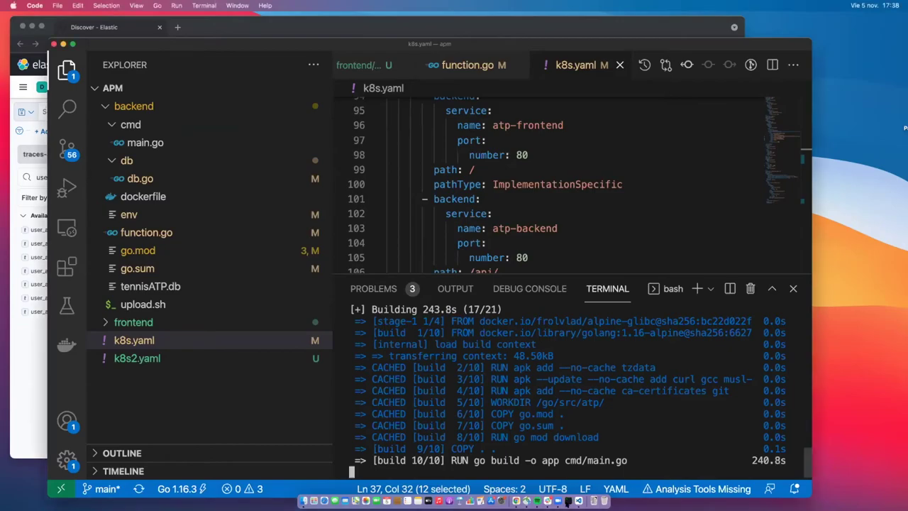
{"action": "left_click", "coordinate": [568, 500]}
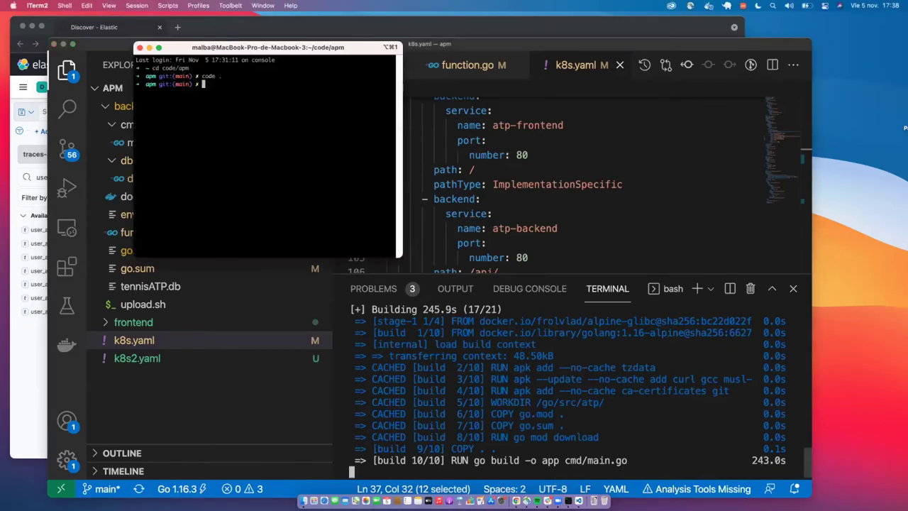
Export KUBECONFIG=~/Downloads/one-kubeconfig.yml and run 'kubectl apply -f k8s.yaml'.
{"action": "type", "text": "export KUBECONFIG=~/Downloads/one-kubeconfig.yml"}
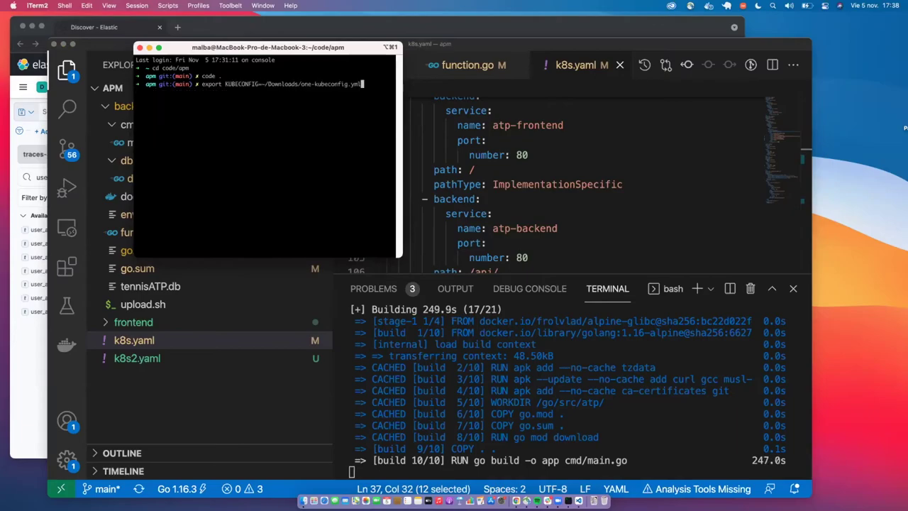
{"action": "key", "text": "Return"}
{"action": "type", "text": "kubectl"}
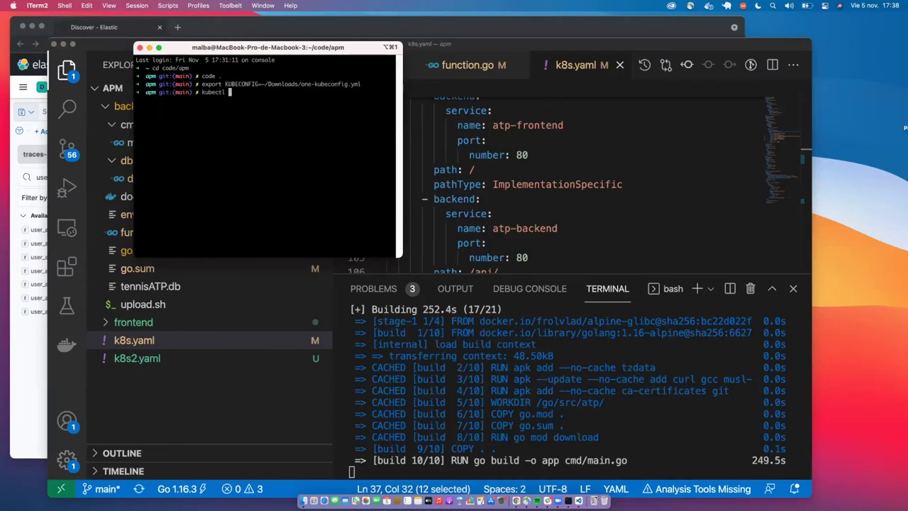
{"action": "type", "text": " apply -f k8s.yaml"}
{"action": "key", "text": "Return"}
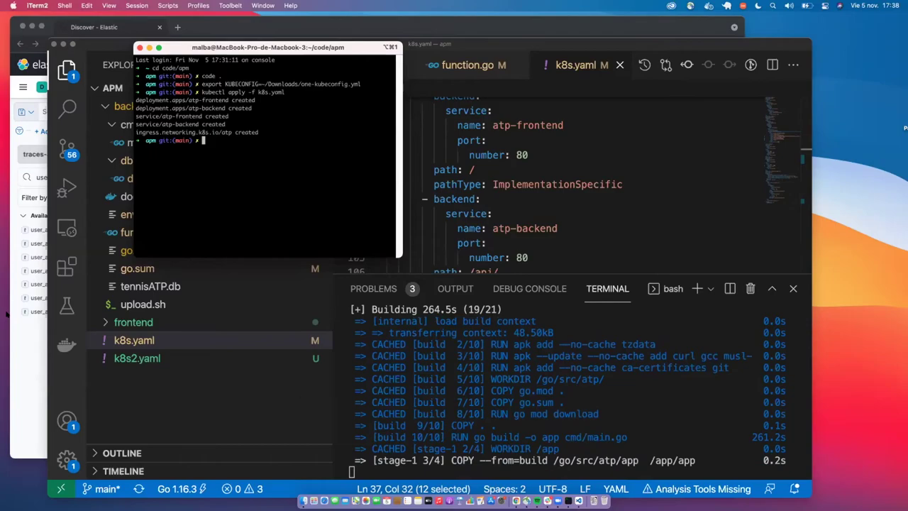
{"action": "left_click", "coordinate": [505, 420]}
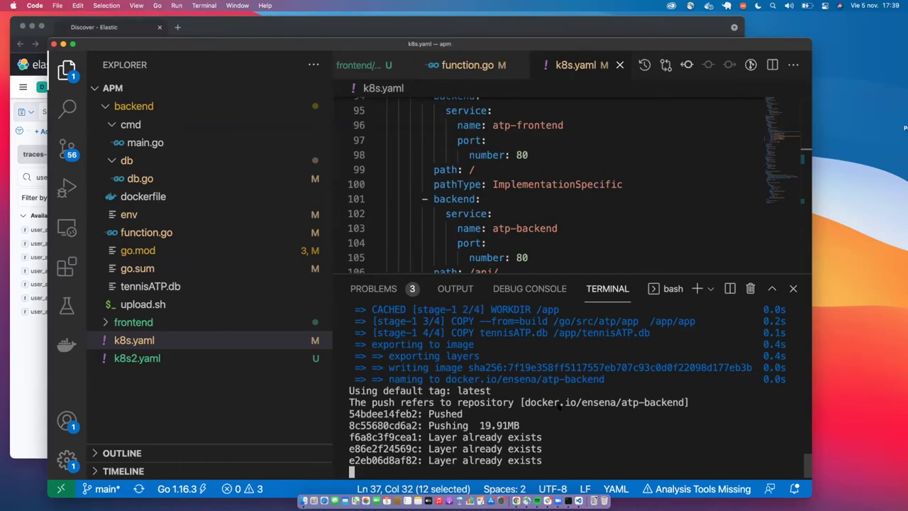
Run 'kubectl delete -f k8s.yaml', re-apply it to recreate the atp resources, then return to Chrome.
{"action": "key", "text": "super+Tab"}
{"action": "key", "text": "Up"}
{"action": "key", "text": "Left"}
{"action": "key", "text": "Left"}
{"action": "key", "text": "Left"}
{"action": "key", "text": "Left"}
{"action": "key", "text": "Left"}
{"action": "key", "text": "Left"}
{"action": "key", "text": "Left"}
{"action": "key", "text": "Left"}
{"action": "key", "text": "Left"}
{"action": "key", "text": "Left"}
{"action": "key", "text": "Left"}
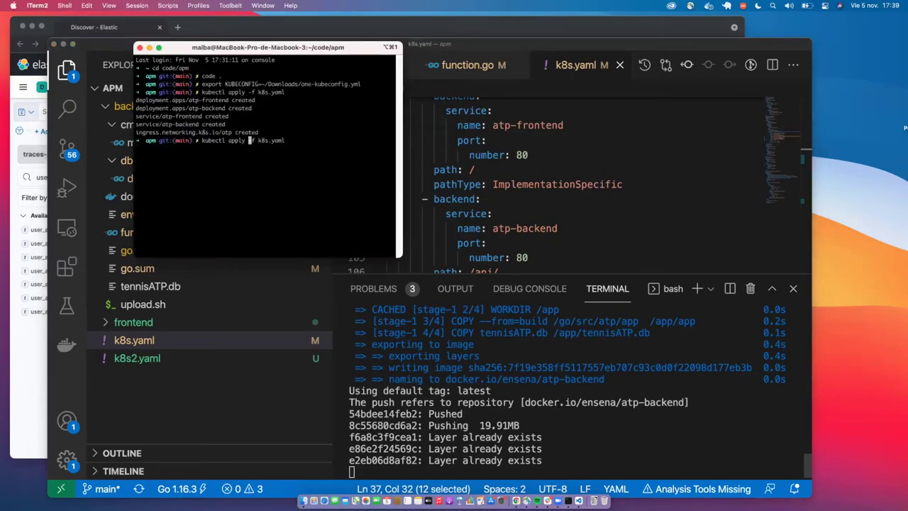
{"action": "key", "text": "BackSpace"}
{"action": "key", "text": "BackSpace"}
{"action": "key", "text": "BackSpace"}
{"action": "key", "text": "BackSpace"}
{"action": "key", "text": "BackSpace"}
{"action": "key", "text": "BackSpace"}
{"action": "type", "text": "delete"}
{"action": "key", "text": "Return"}
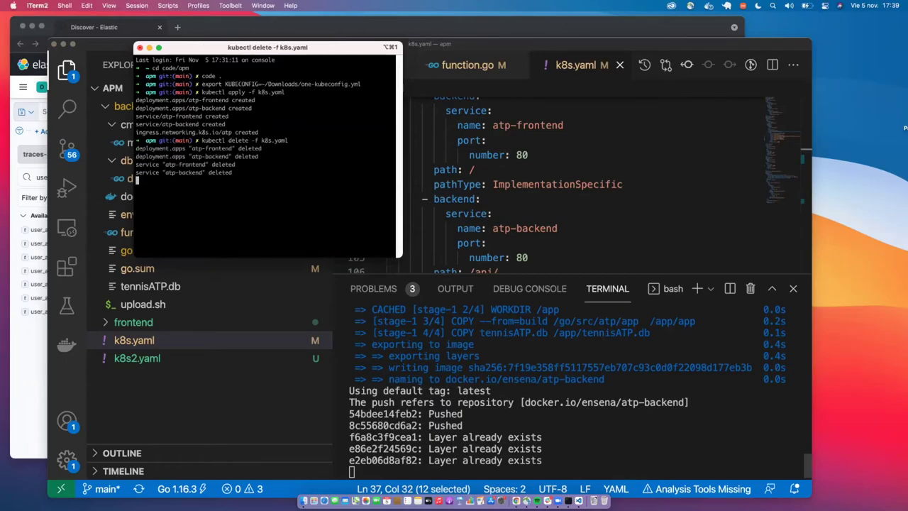
{"action": "key", "text": "Up"}
{"action": "key", "text": "Up"}
{"action": "key", "text": "Return"}
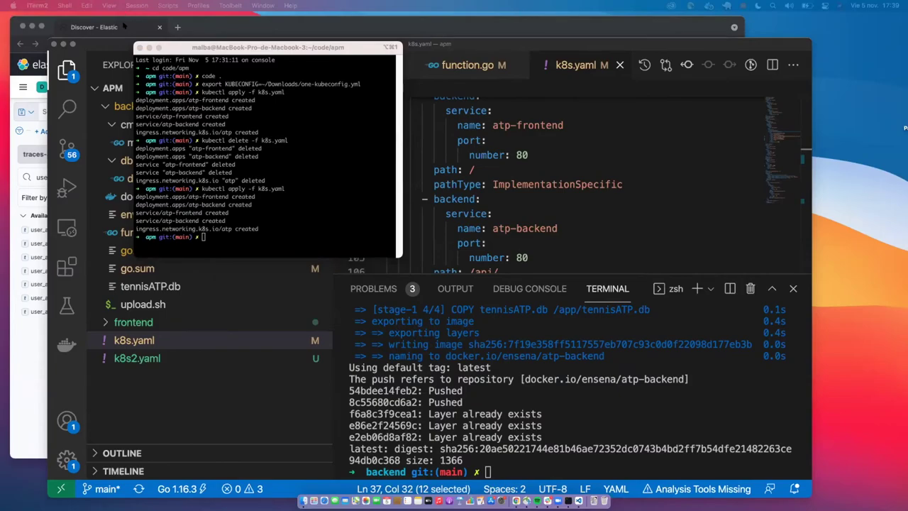
{"action": "left_click", "coordinate": [261, 33]}
{"action": "left_click_drag", "start_coordinate": [128, 28], "coordinate": [128, 106]}
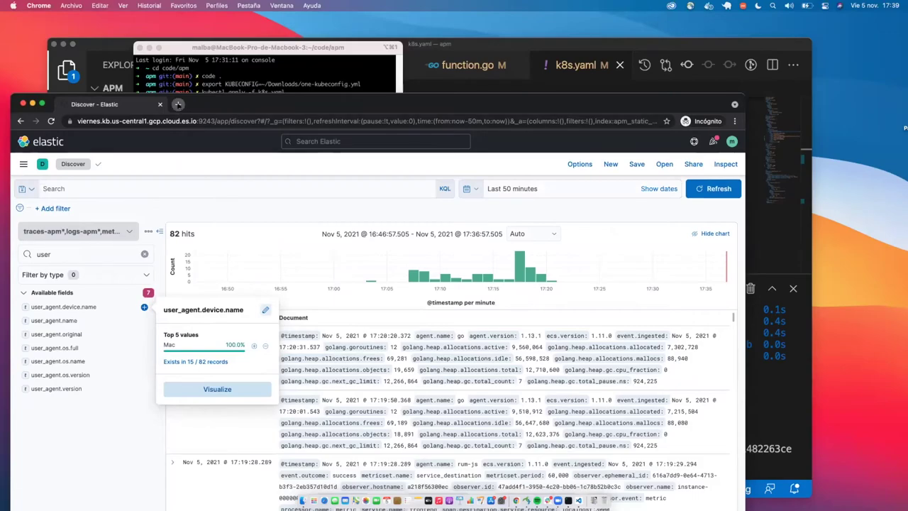
Load atp.enseña.cl in a new tab, search the ranking by player name, and return to Discover.
{"action": "left_click", "coordinate": [178, 104]}
{"action": "type", "text": "atp.enseña.cl"}
{"action": "key", "text": "Return"}
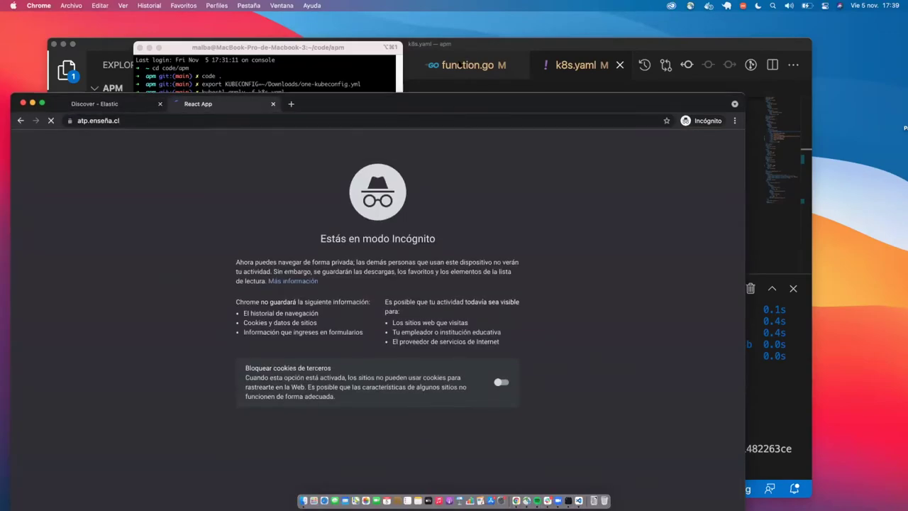
{"action": "left_click_drag", "start_coordinate": [452, 104], "coordinate": [459, 42]}
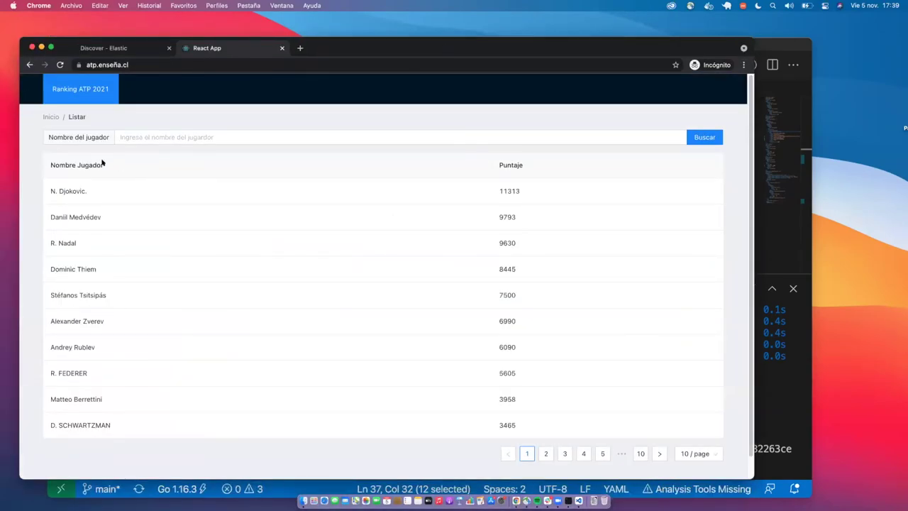
{"action": "left_click", "coordinate": [162, 137]}
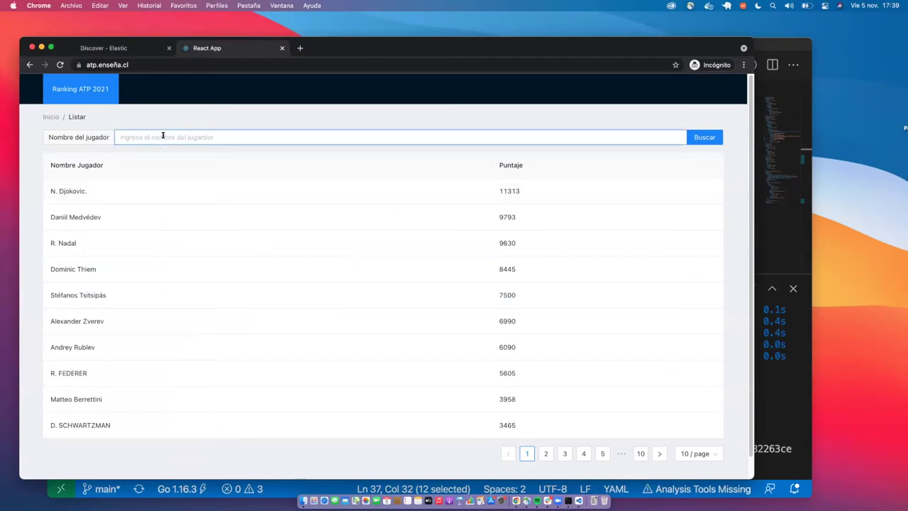
{"action": "type", "text": "danii"}
{"action": "key", "text": "BackSpace"}
{"action": "type", "text": "i"}
{"action": "key", "text": "Return"}
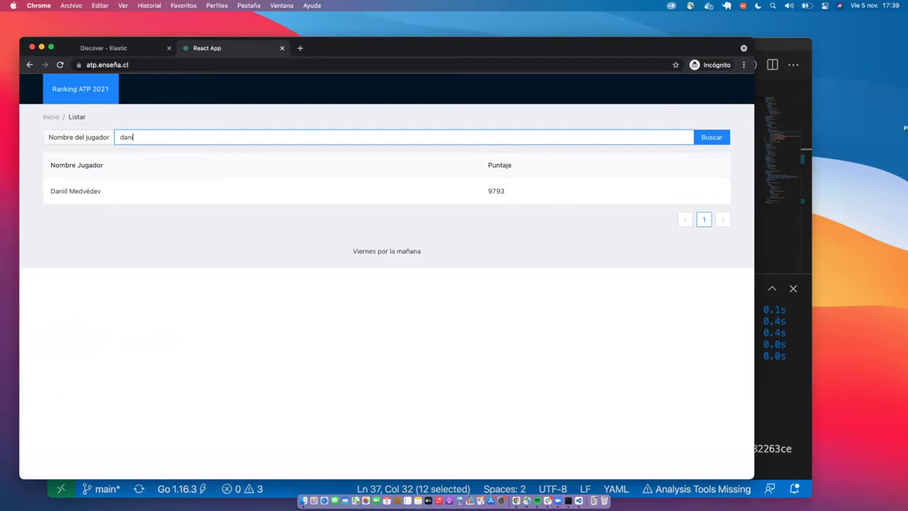
{"action": "left_click", "coordinate": [110, 48]}
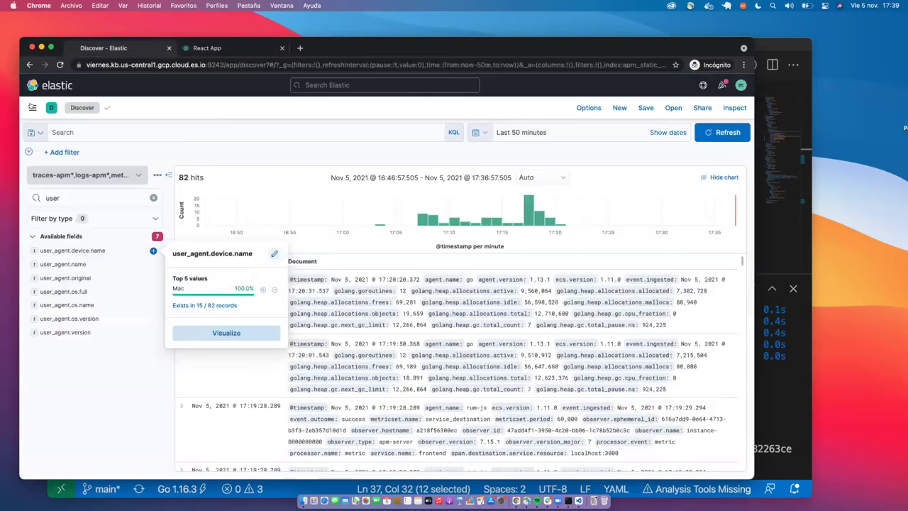
Go to APM services filtered to the PROD environment and briefly preview backend-k8s.
{"action": "left_click", "coordinate": [28, 107]}
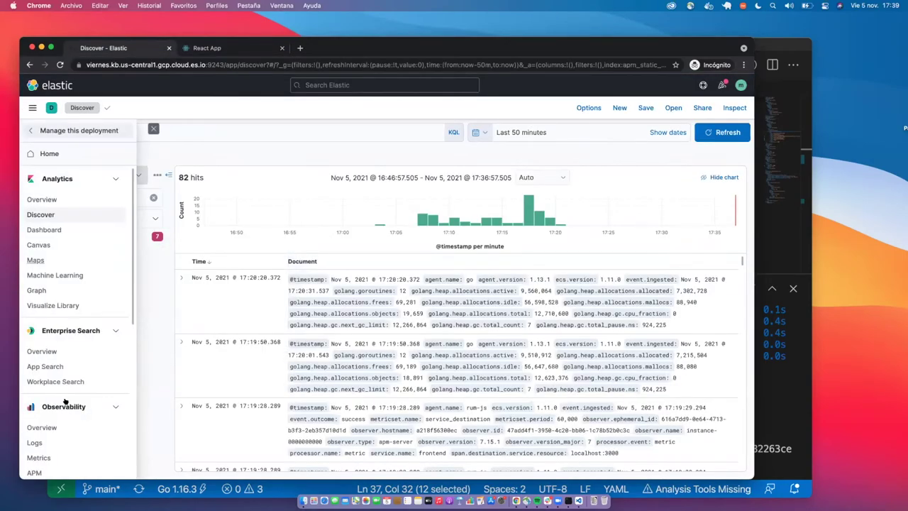
{"action": "scroll", "coordinate": [28, 414], "scroll_direction": "down", "scroll_amount": 3}
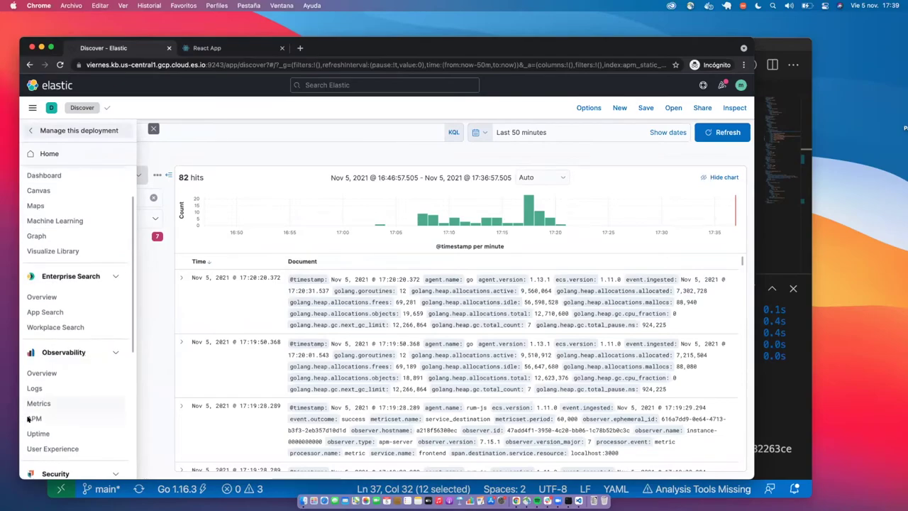
{"action": "left_click", "coordinate": [30, 417]}
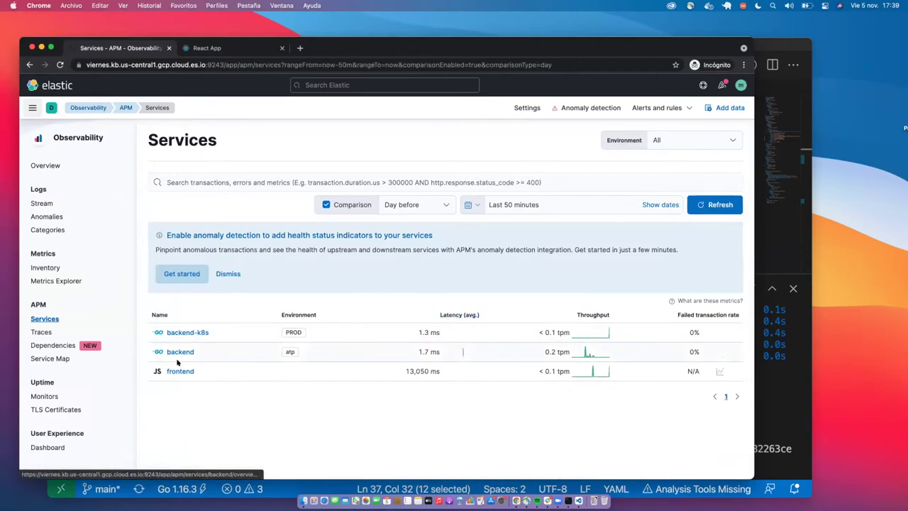
{"action": "left_click", "coordinate": [720, 135]}
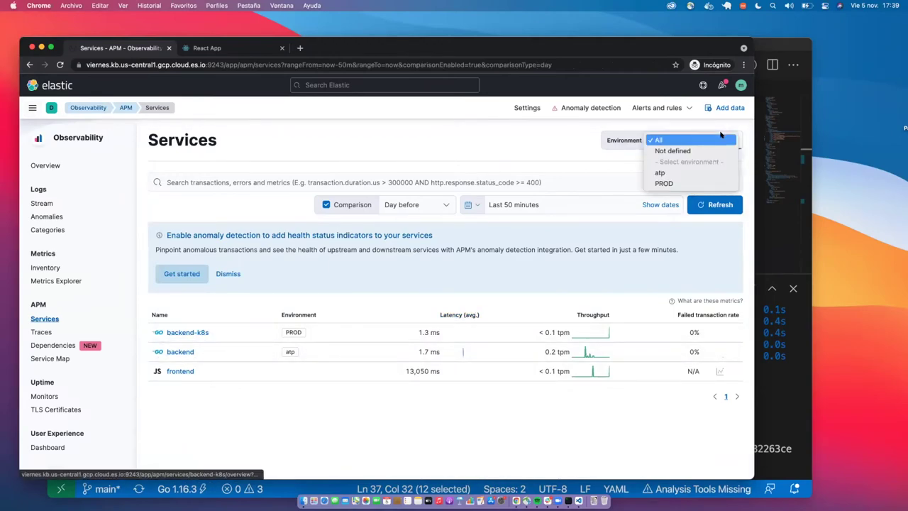
{"action": "left_click", "coordinate": [664, 183]}
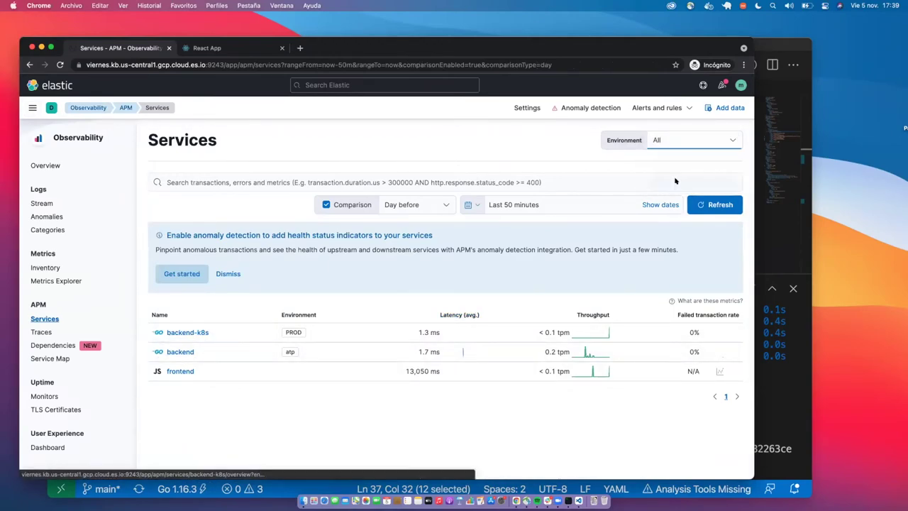
{"action": "left_click", "coordinate": [198, 333]}
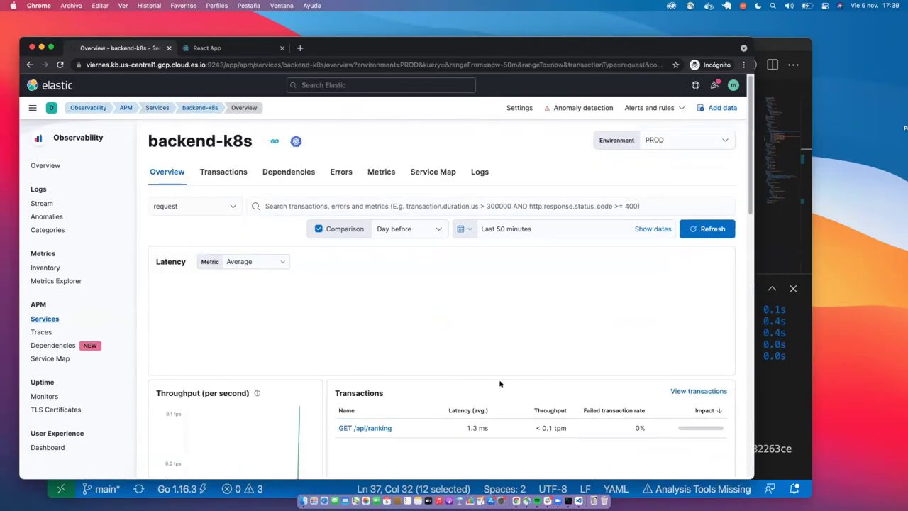
{"action": "scroll", "coordinate": [499, 383], "scroll_direction": "down", "scroll_amount": 3}
{"action": "scroll", "coordinate": [499, 384], "scroll_direction": "up", "scroll_amount": 3}
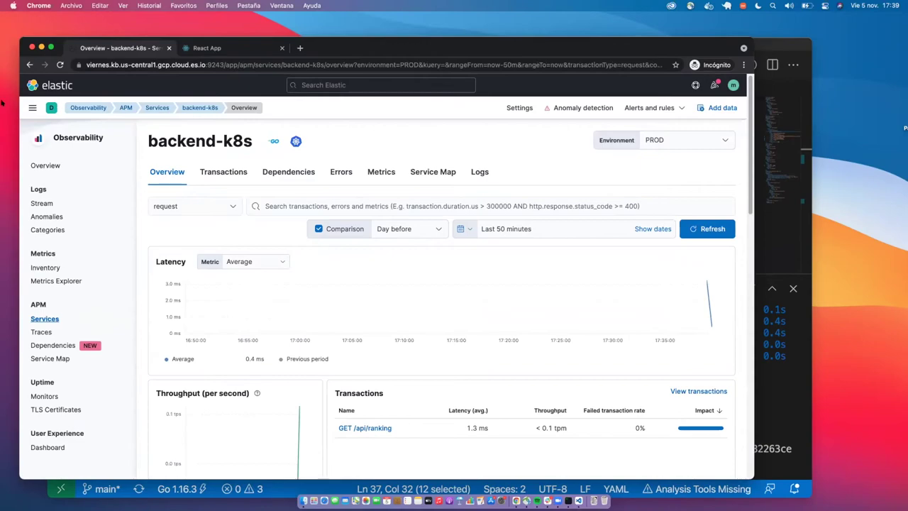
{"action": "left_click", "coordinate": [29, 64]}
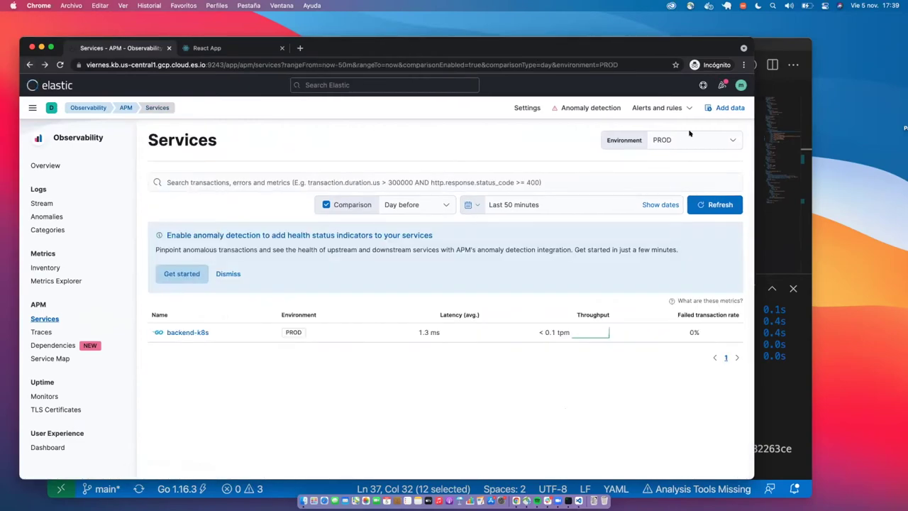
Show all environments over the last 10 minutes and open the backend-k8s service.
{"action": "left_click", "coordinate": [692, 136]}
{"action": "left_click", "coordinate": [670, 96]}
{"action": "left_click", "coordinate": [573, 205]}
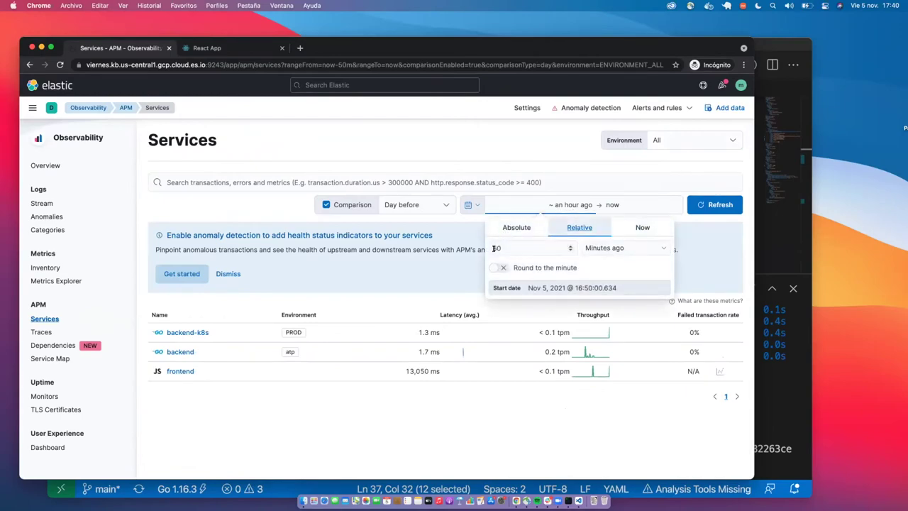
{"action": "key", "text": "BackSpace"}
{"action": "key", "text": "BackSpace"}
{"action": "type", "text": "10"}
{"action": "left_click", "coordinate": [718, 204]}
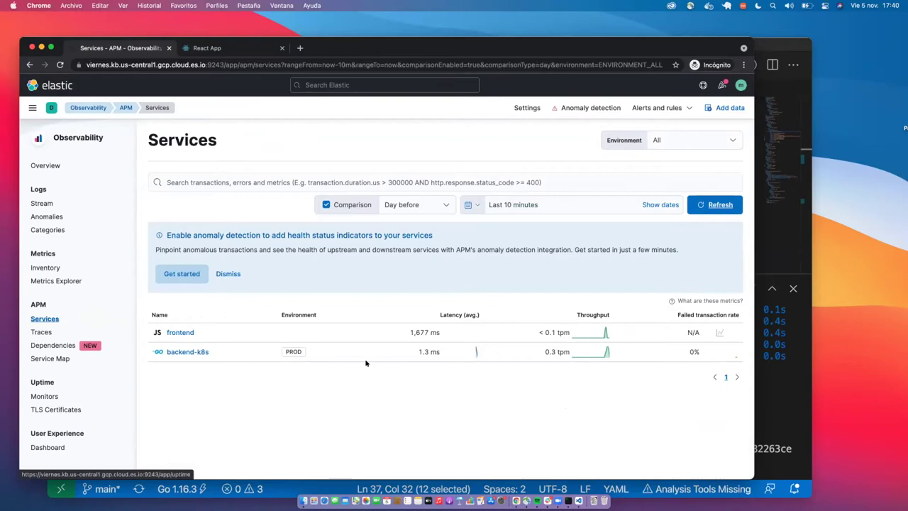
{"action": "left_click", "coordinate": [170, 351]}
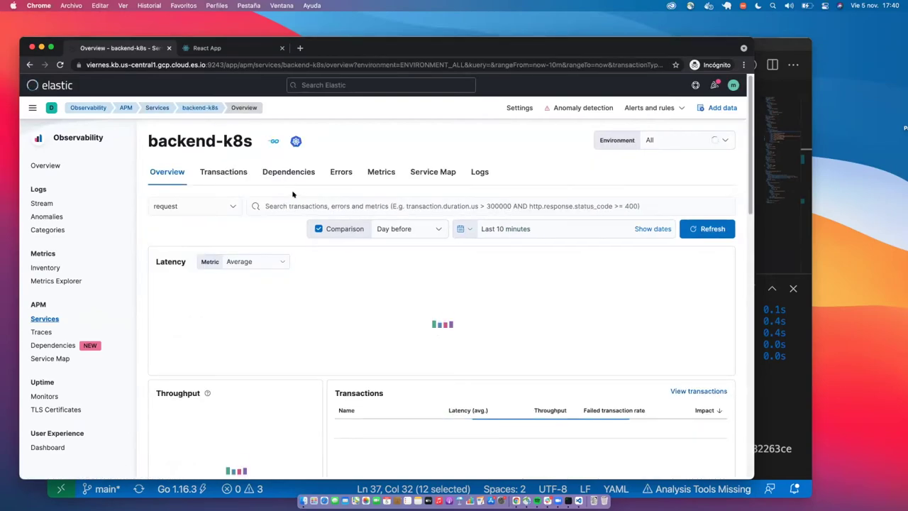
Check the ATP ranking app tab, then return to the backend-k8s overview.
{"action": "left_click", "coordinate": [210, 48]}
{"action": "left_click", "coordinate": [131, 65]}
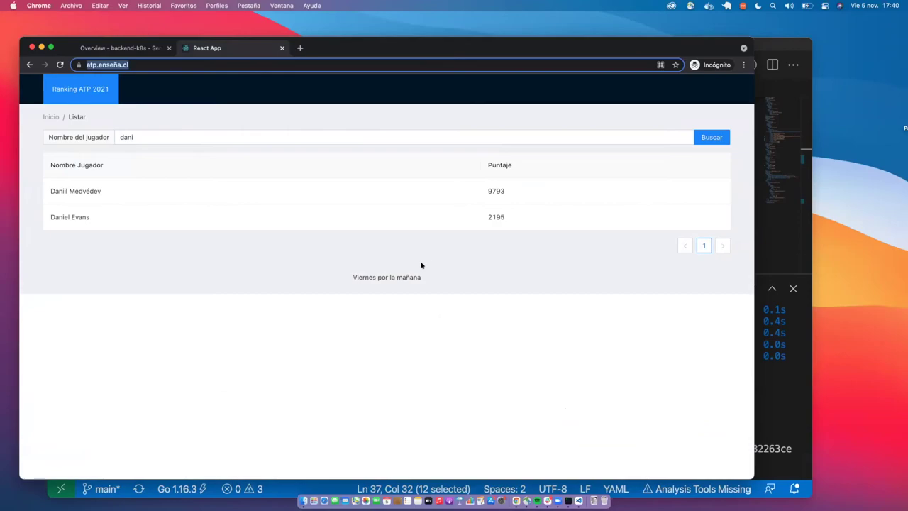
{"action": "left_click", "coordinate": [320, 134]}
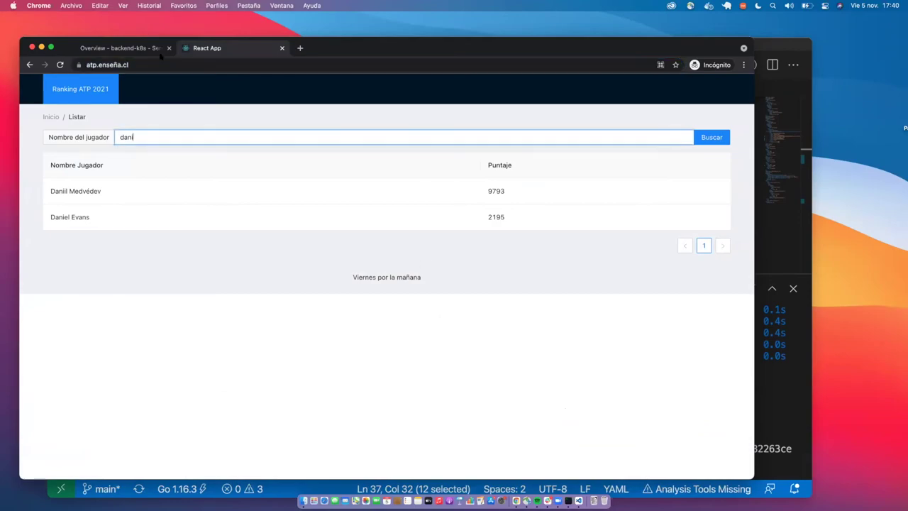
{"action": "left_click", "coordinate": [134, 48]}
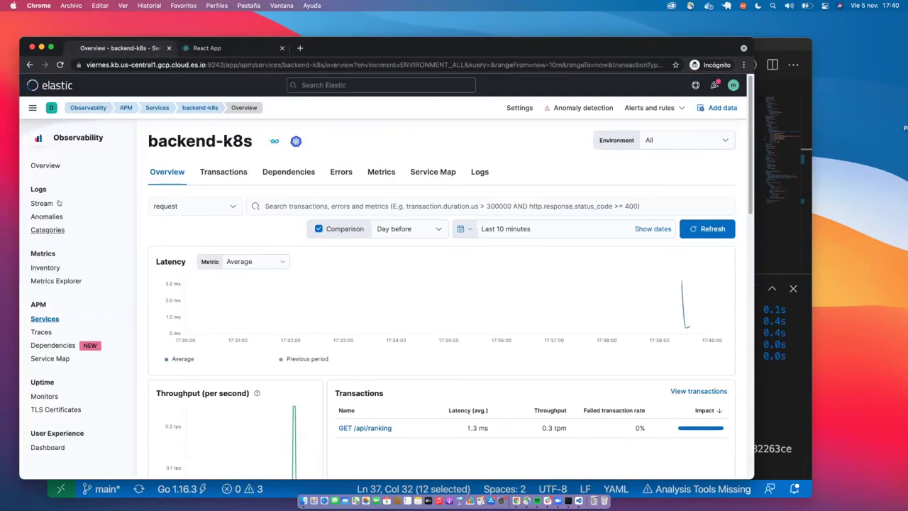
{"action": "scroll", "coordinate": [266, 248], "scroll_direction": "down", "scroll_amount": 6}
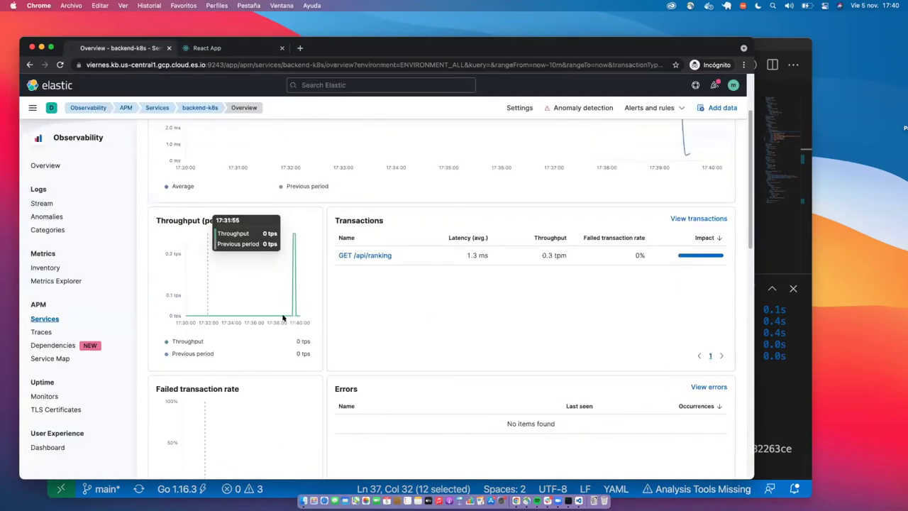
{"action": "scroll", "coordinate": [282, 318], "scroll_direction": "up", "scroll_amount": 6}
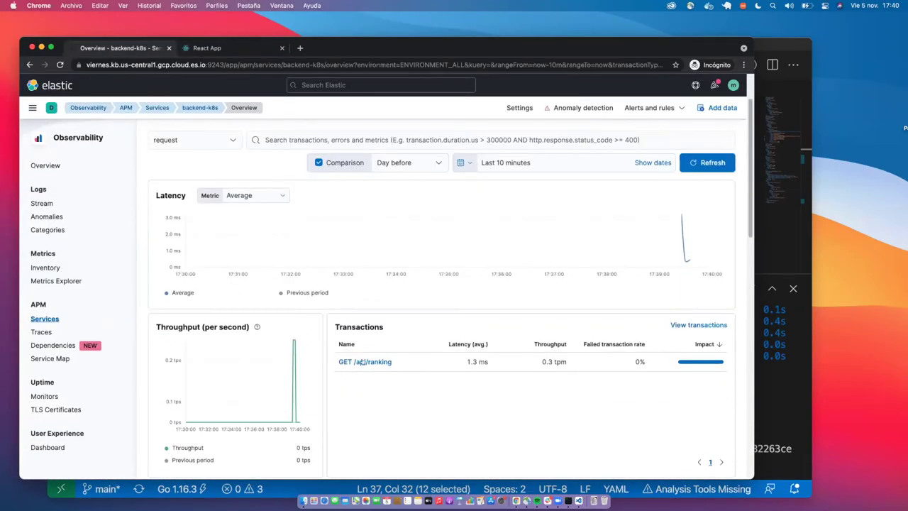
Open the GET /api/ranking transaction and inspect its SELECT FROM users span details.
{"action": "left_click", "coordinate": [359, 362]}
{"action": "scroll", "coordinate": [363, 360], "scroll_direction": "down", "scroll_amount": 10}
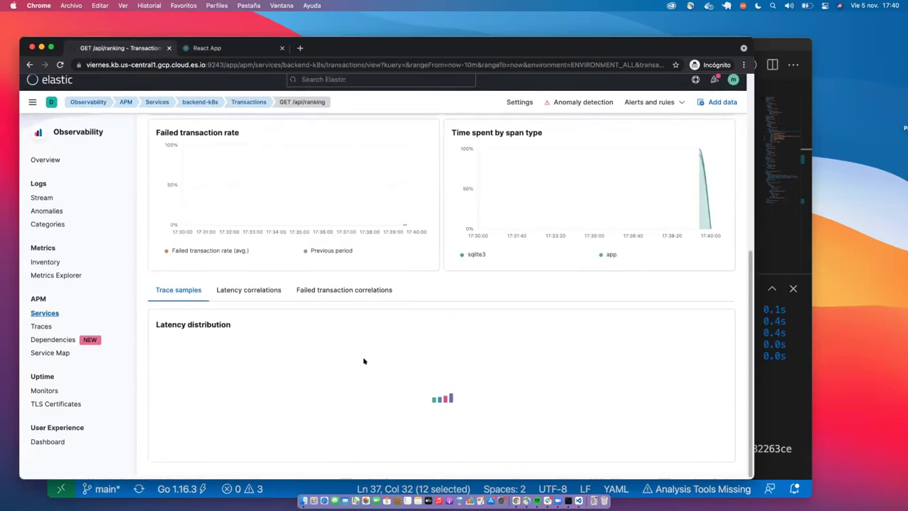
{"action": "scroll", "coordinate": [305, 333], "scroll_direction": "down", "scroll_amount": 4}
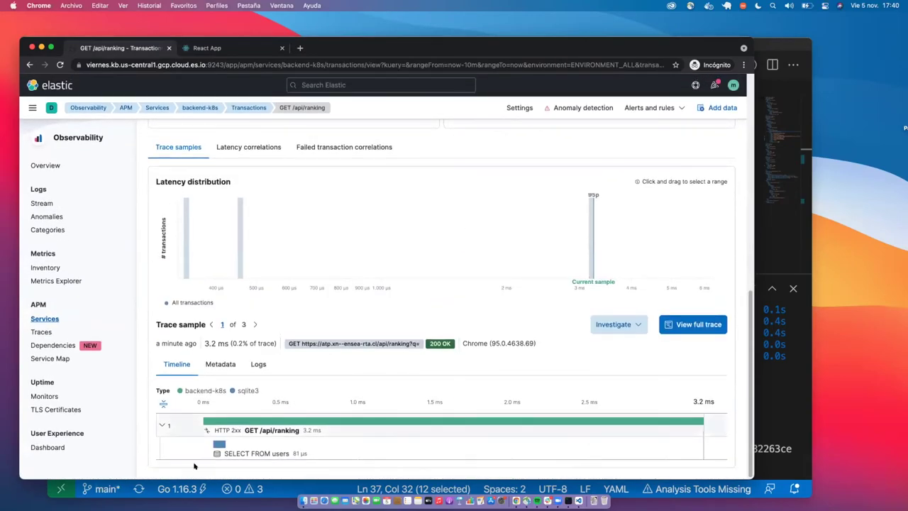
{"action": "left_click", "coordinate": [245, 450]}
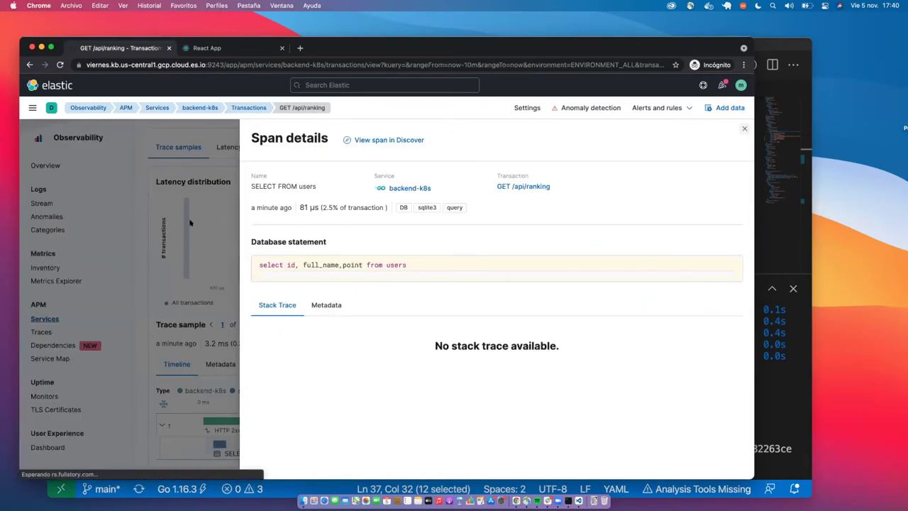
{"action": "left_click", "coordinate": [157, 340]}
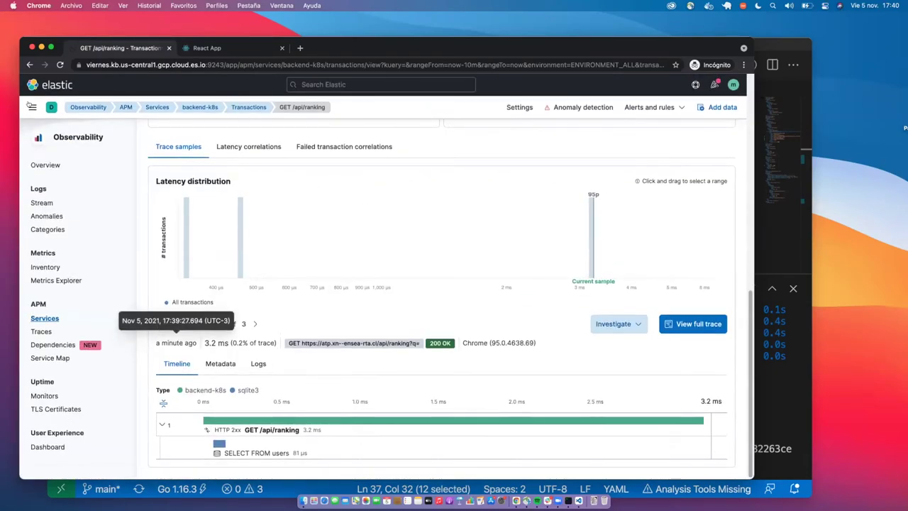
Visit the Dashboards list via the main menu, then go to Discover.
{"action": "left_click", "coordinate": [32, 107]}
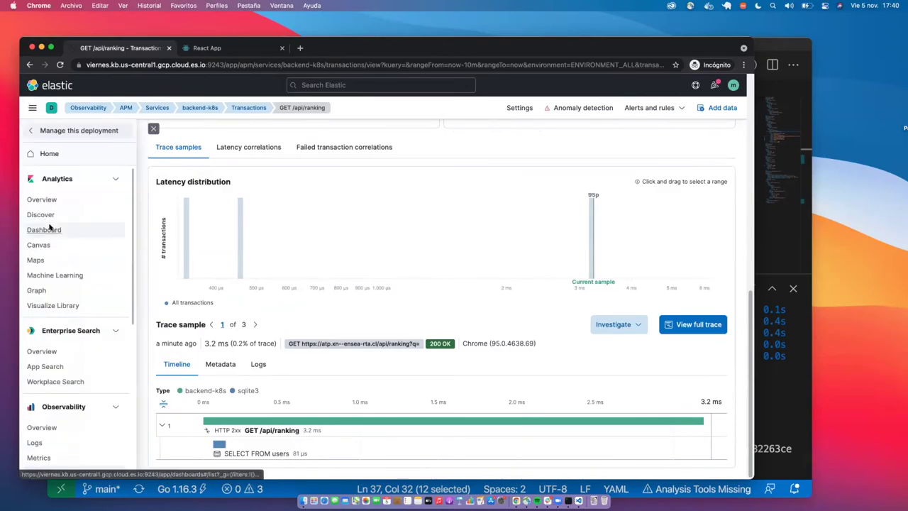
{"action": "left_click", "coordinate": [50, 227]}
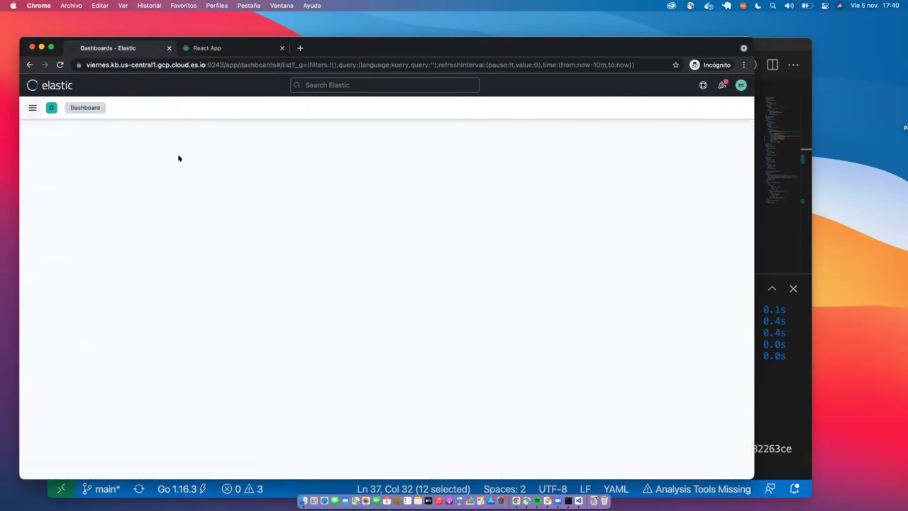
{"action": "left_click", "coordinate": [32, 107]}
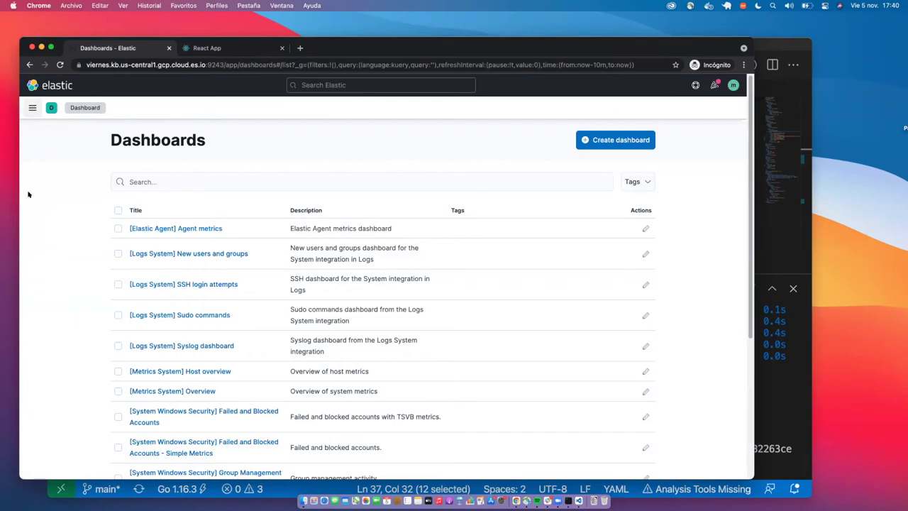
{"action": "left_click", "coordinate": [41, 215]}
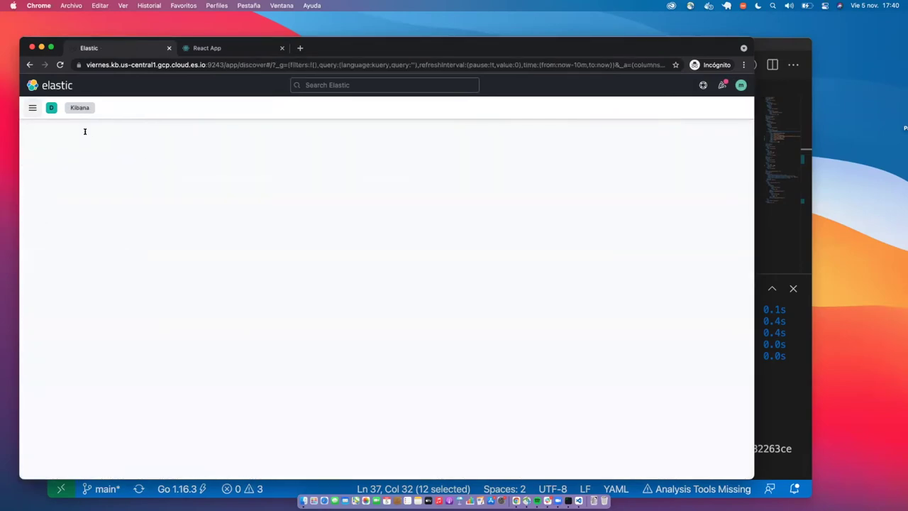
Filter Discover fields by 'user' and chart user_agent.name's top values (Chrome, Firefox) in Lens.
{"action": "left_click", "coordinate": [91, 197]}
{"action": "type", "text": "use"}
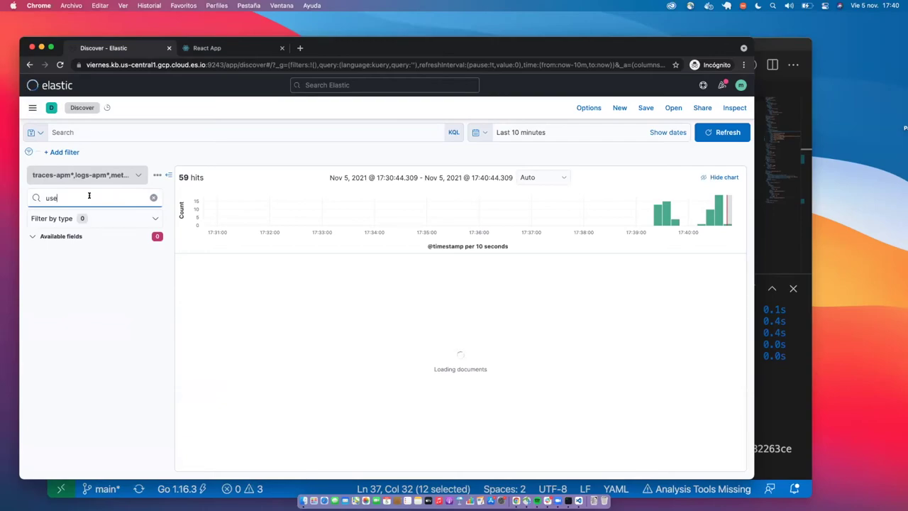
{"action": "type", "text": "r"}
{"action": "left_click", "coordinate": [92, 251]}
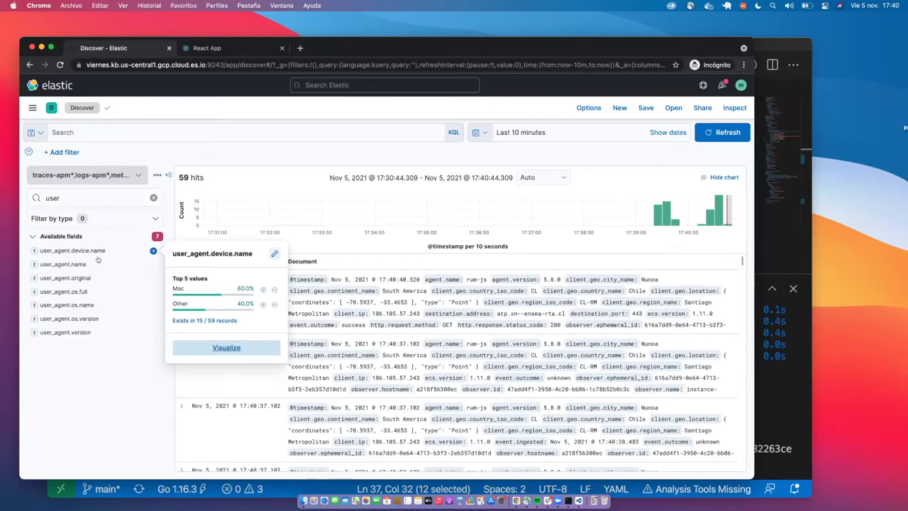
{"action": "left_click", "coordinate": [69, 292]}
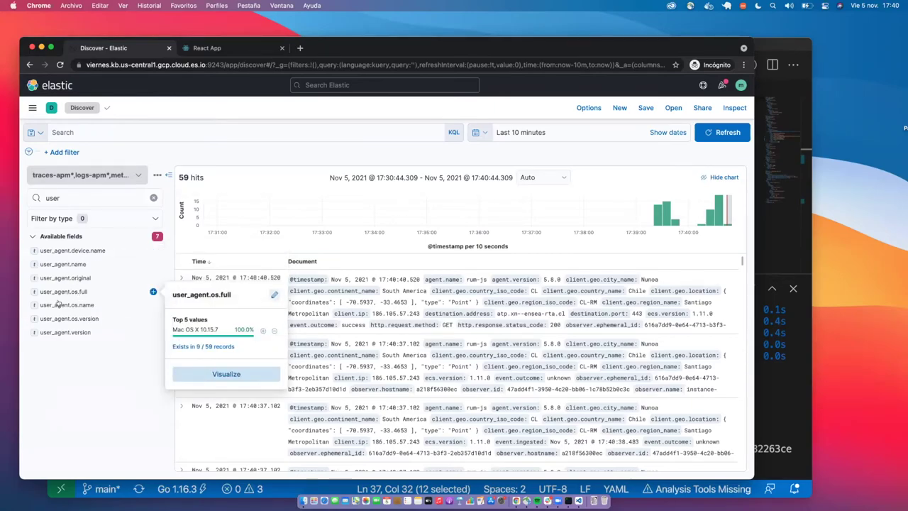
{"action": "left_click", "coordinate": [64, 264]}
{"action": "left_click", "coordinate": [64, 263]}
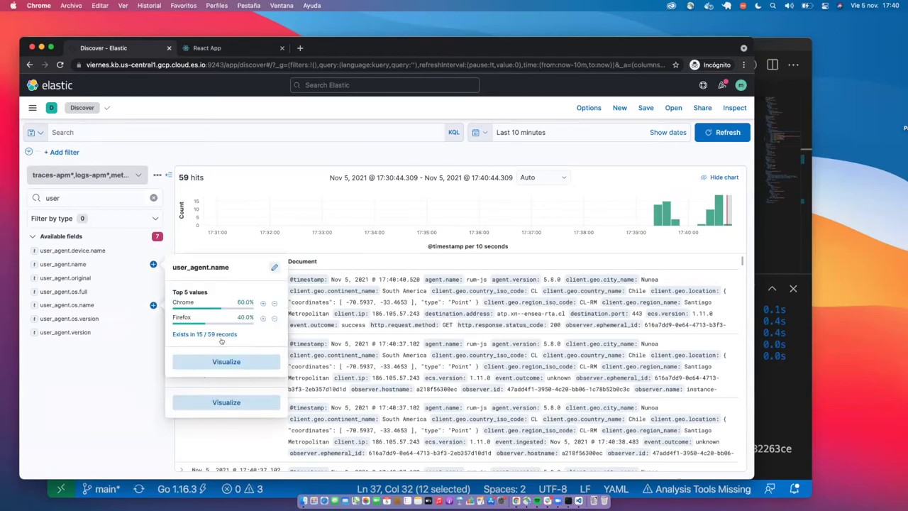
{"action": "left_click", "coordinate": [216, 362]}
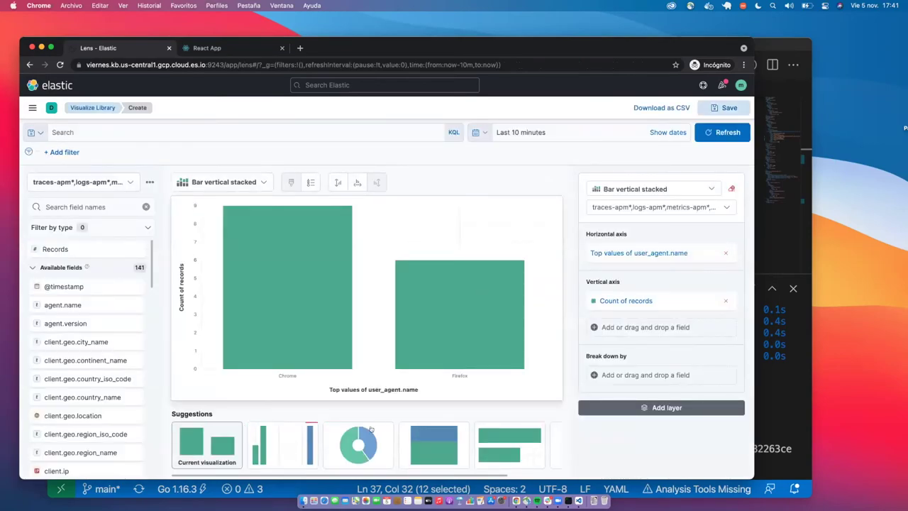
Switch the browser chart to a donut and save it as 'elastic' onto a new dashboard.
{"action": "left_click", "coordinate": [363, 443]}
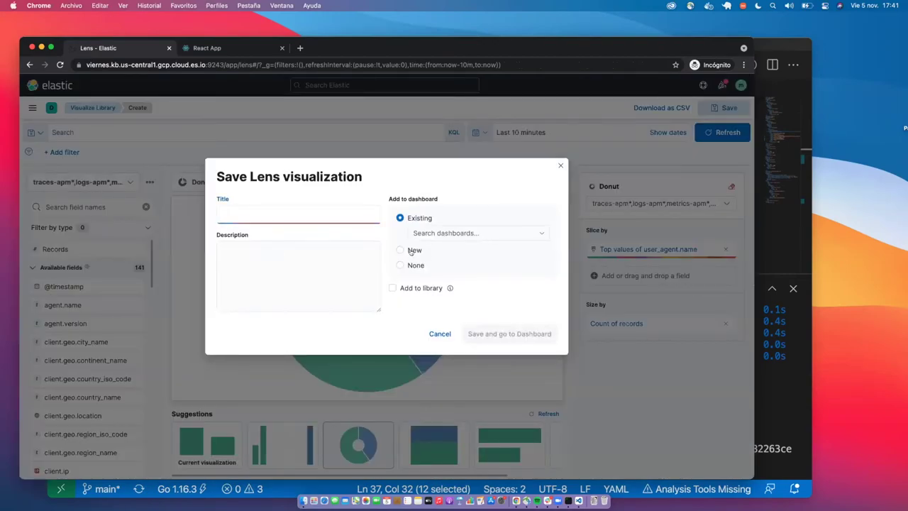
{"action": "left_click", "coordinate": [411, 251]}
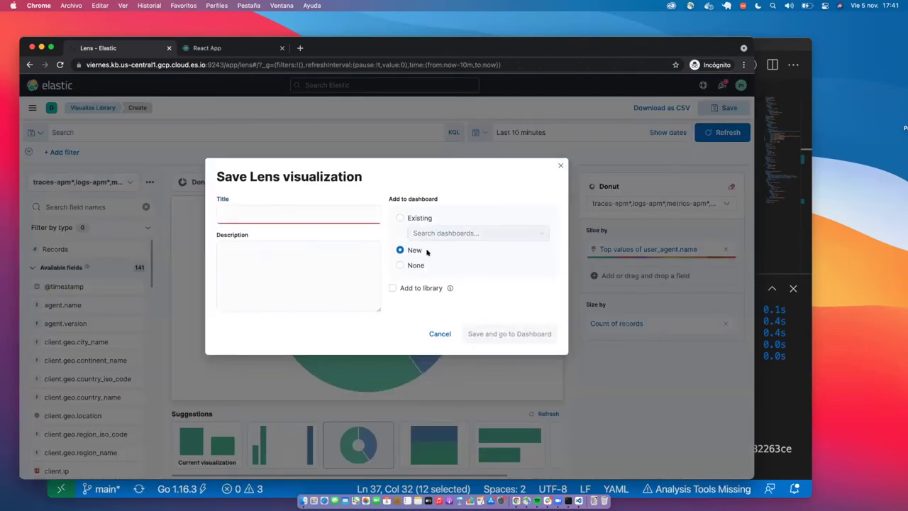
{"action": "left_click", "coordinate": [238, 207]}
{"action": "type", "text": "es"}
{"action": "type", "text": "astic"}
{"action": "left_click", "coordinate": [510, 333]}
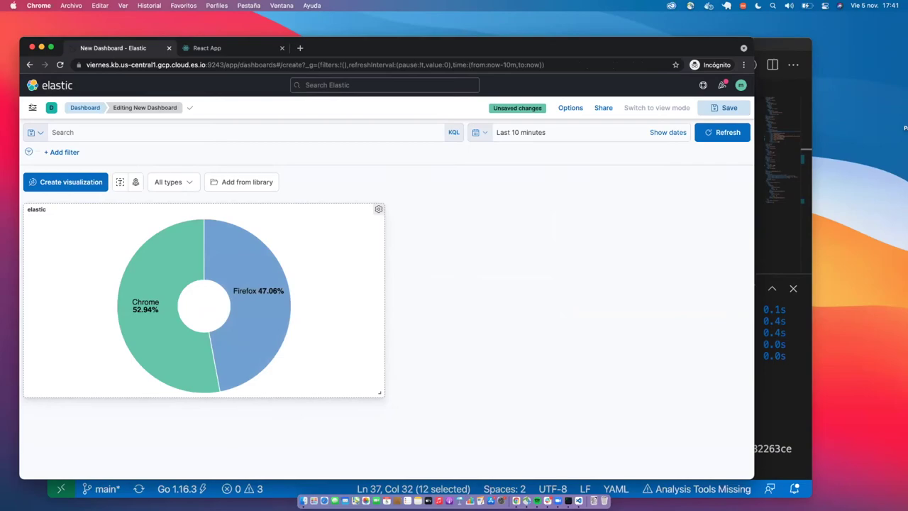
{"action": "left_click", "coordinate": [31, 108]}
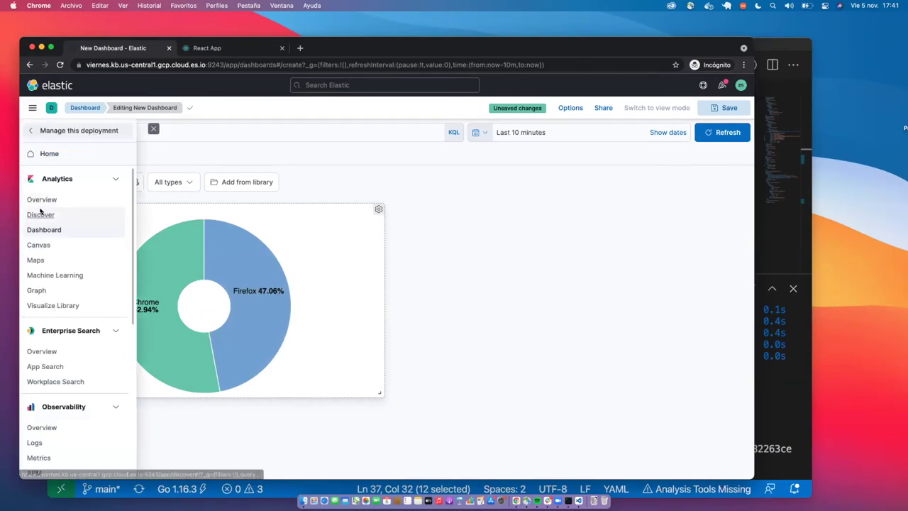
Back in Discover, filter fields by 'memo' and chart system.memory.total as a 3.9GB median metric.
{"action": "left_click", "coordinate": [43, 212]}
{"action": "left_click", "coordinate": [443, 278]}
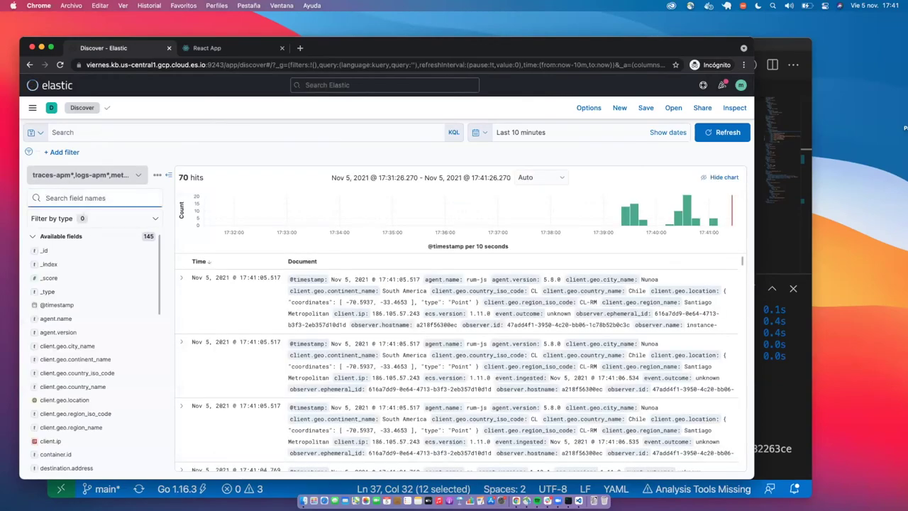
{"action": "type", "text": "memo"}
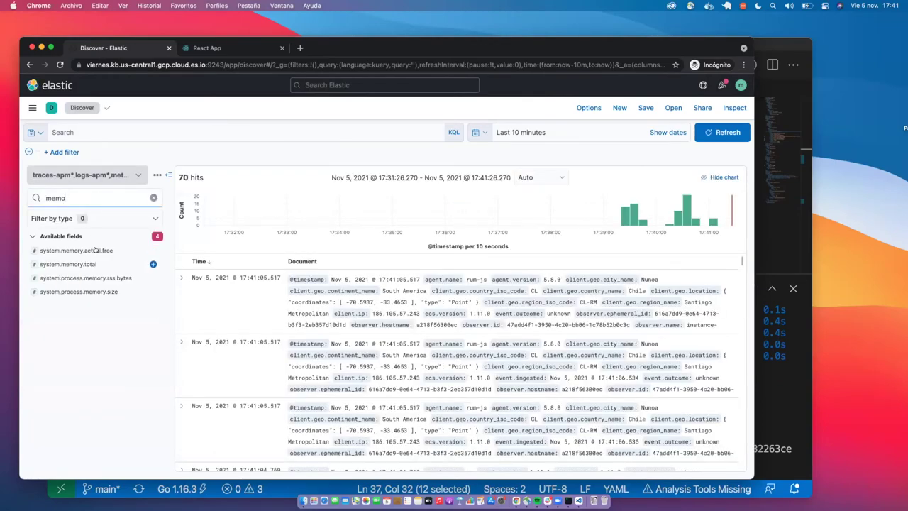
{"action": "left_click", "coordinate": [98, 250]}
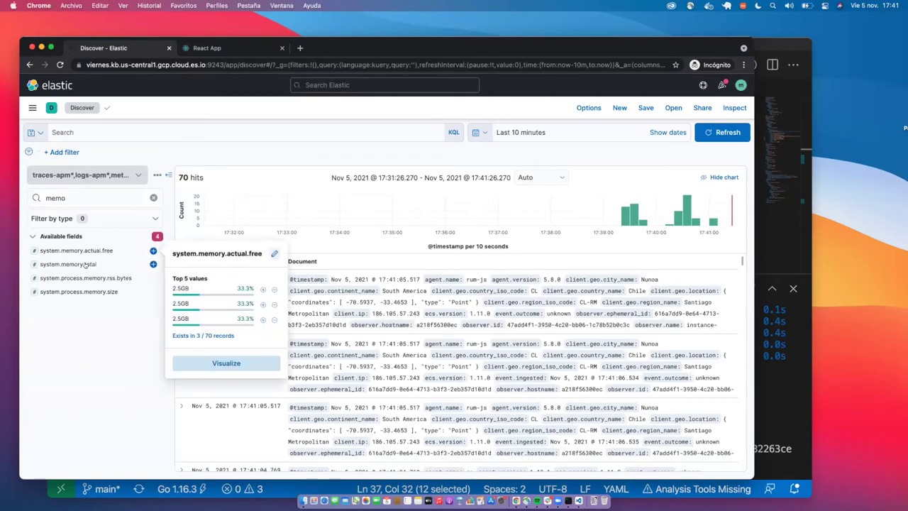
{"action": "left_click", "coordinate": [91, 264]}
{"action": "left_click", "coordinate": [226, 346]}
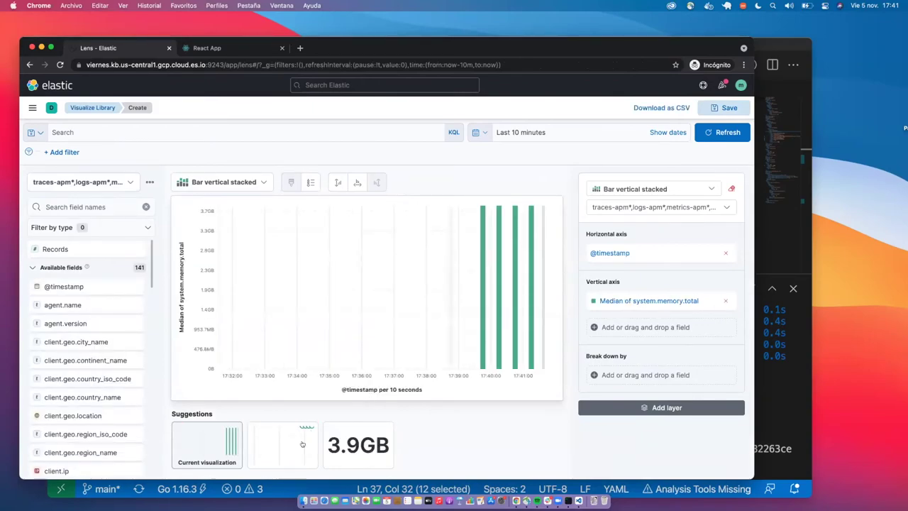
{"action": "left_click", "coordinate": [358, 444]}
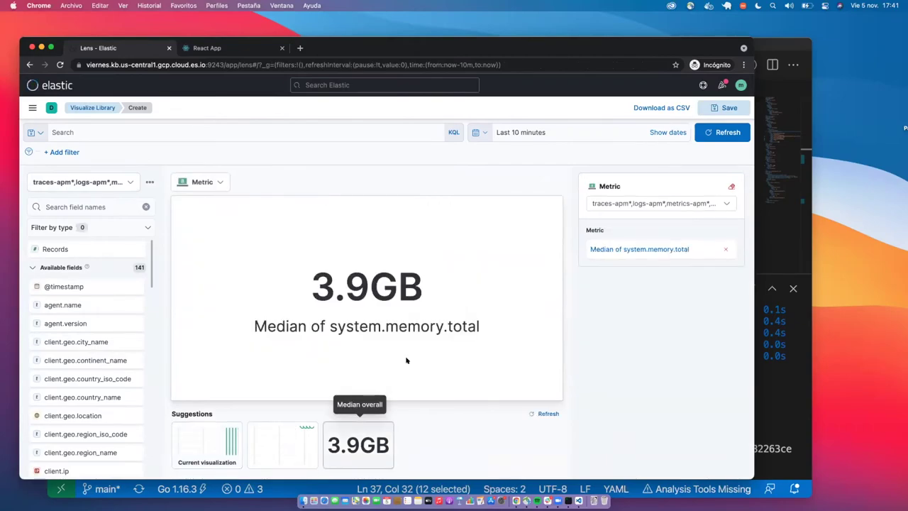
{"action": "left_click", "coordinate": [29, 65]}
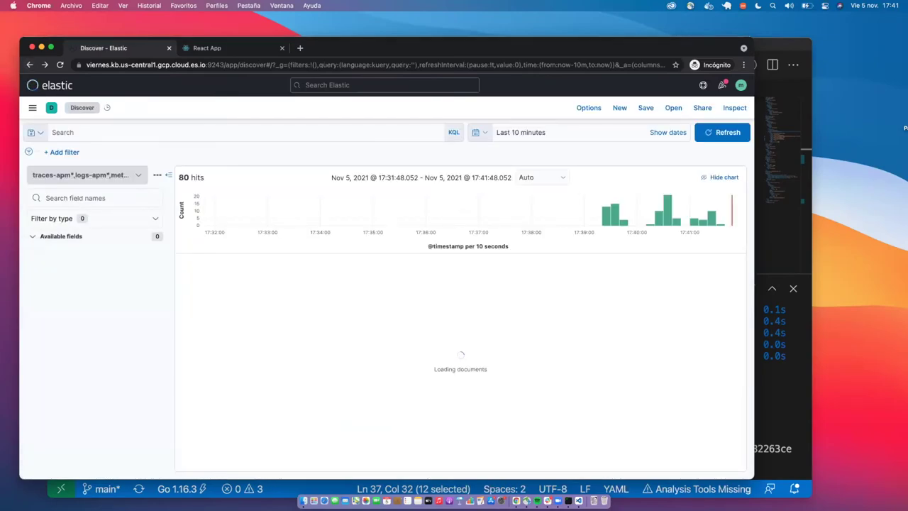
Filter fields by 'path' and chart the top url.path values as a Lens bar chart.
{"action": "left_click", "coordinate": [76, 199]}
{"action": "type", "text": "path"}
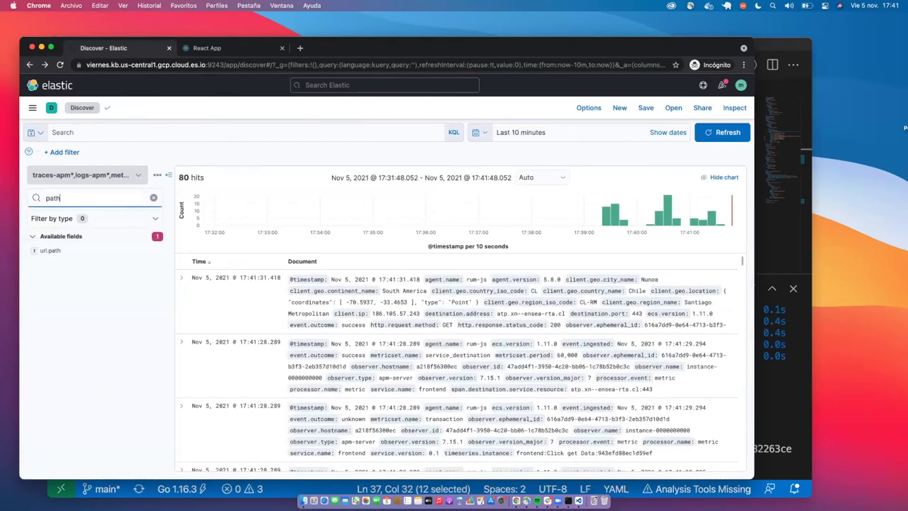
{"action": "left_click", "coordinate": [53, 251]}
{"action": "left_click", "coordinate": [228, 348]}
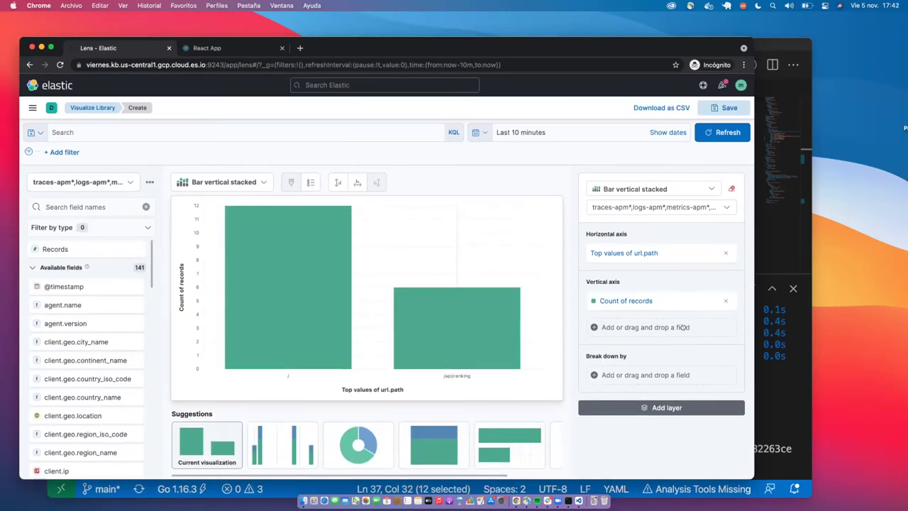
Add a unique count of processor.event to the vertical axis, then bring the Elastic Mercat VTI deck forward.
{"action": "left_click", "coordinate": [634, 330]}
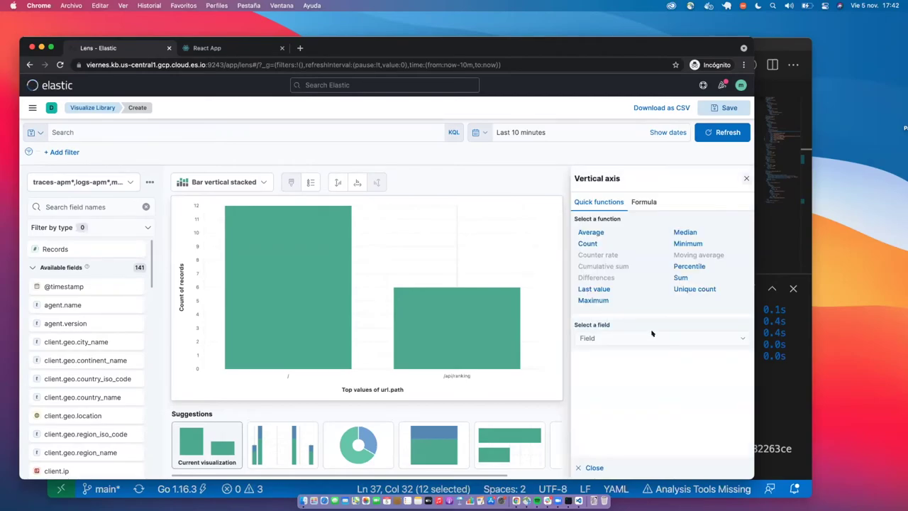
{"action": "left_click", "coordinate": [727, 338]}
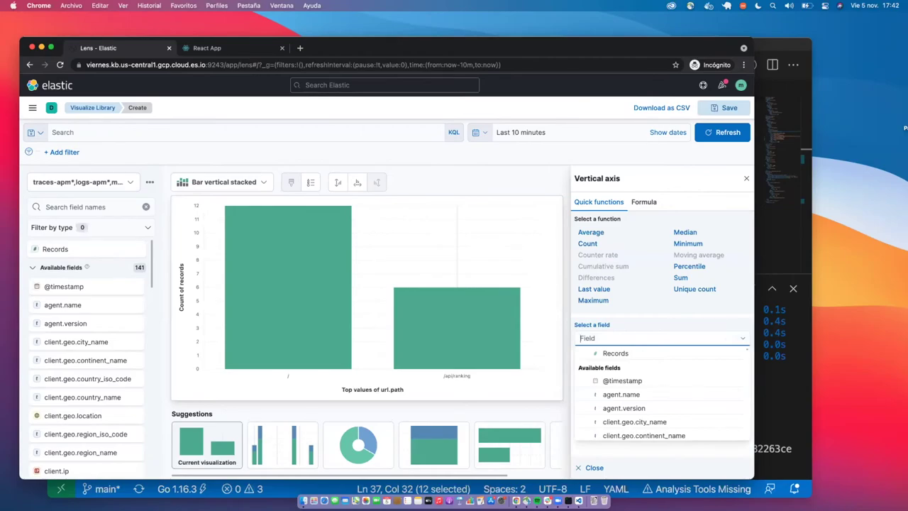
{"action": "type", "text": "pro"}
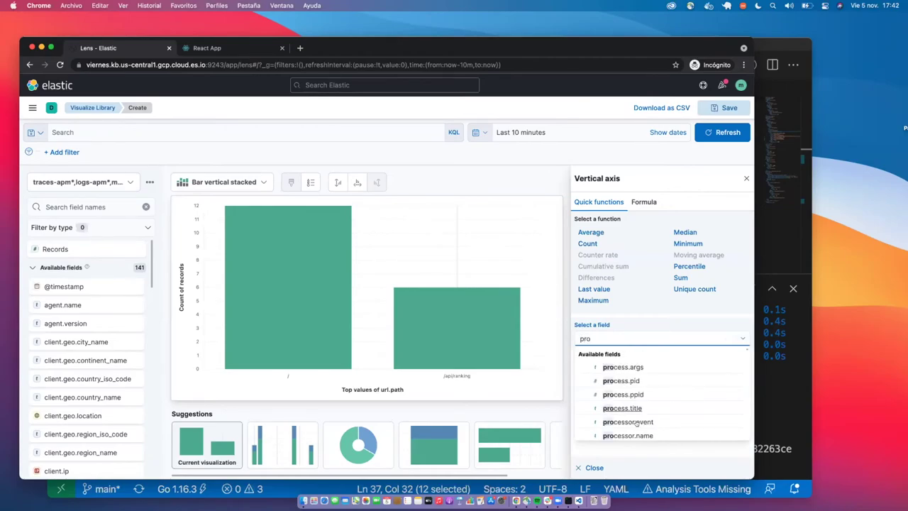
{"action": "left_click", "coordinate": [631, 421]}
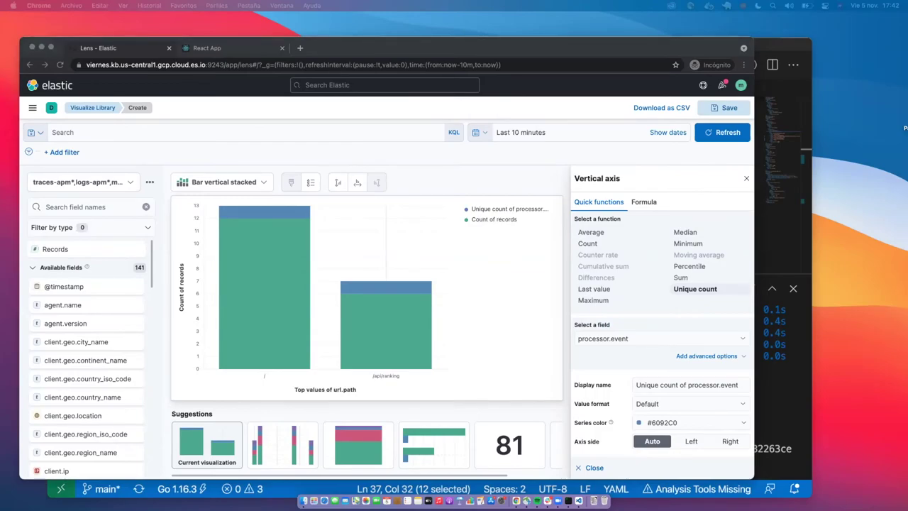
{"action": "key", "text": "super+grave"}
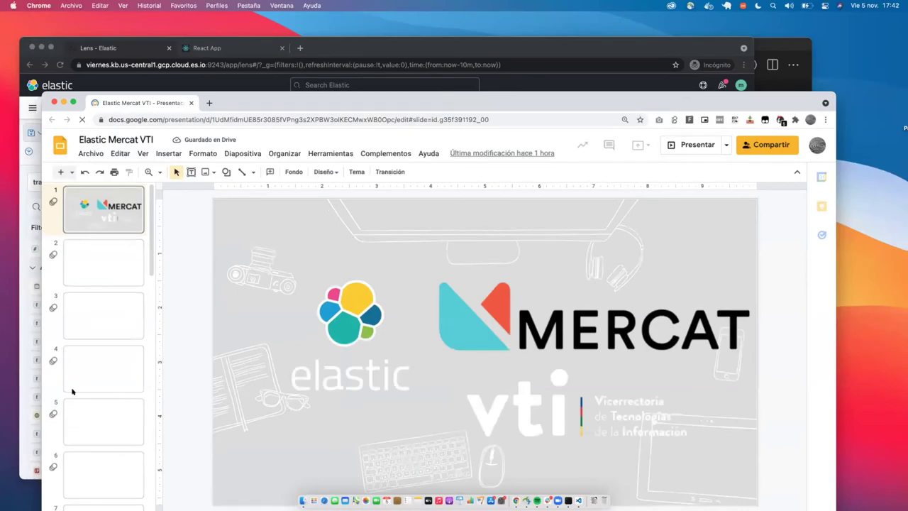
Move through slides 21–23 to slide 24, the Preguntas slide with the Participa y Gana link.
{"action": "key", "text": "super+grave"}
{"action": "scroll", "coordinate": [85, 390], "scroll_direction": "down", "scroll_amount": 15}
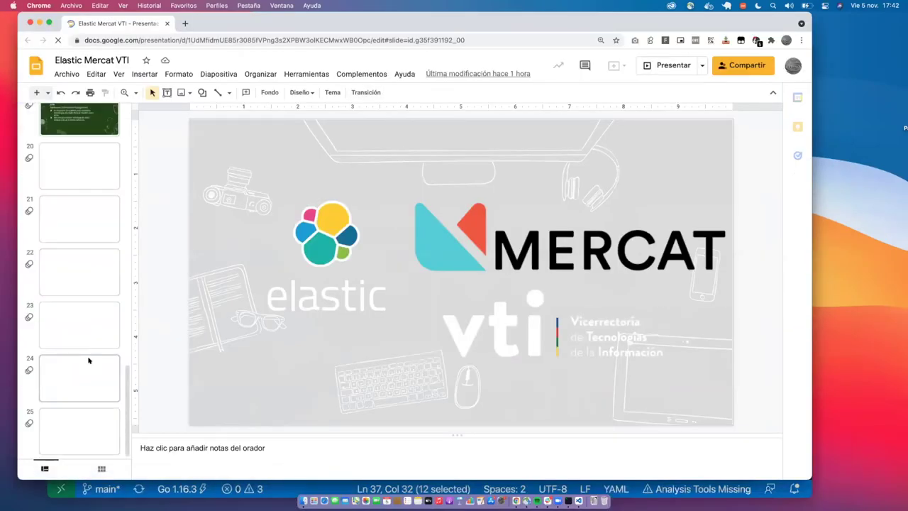
{"action": "left_click", "coordinate": [71, 369]}
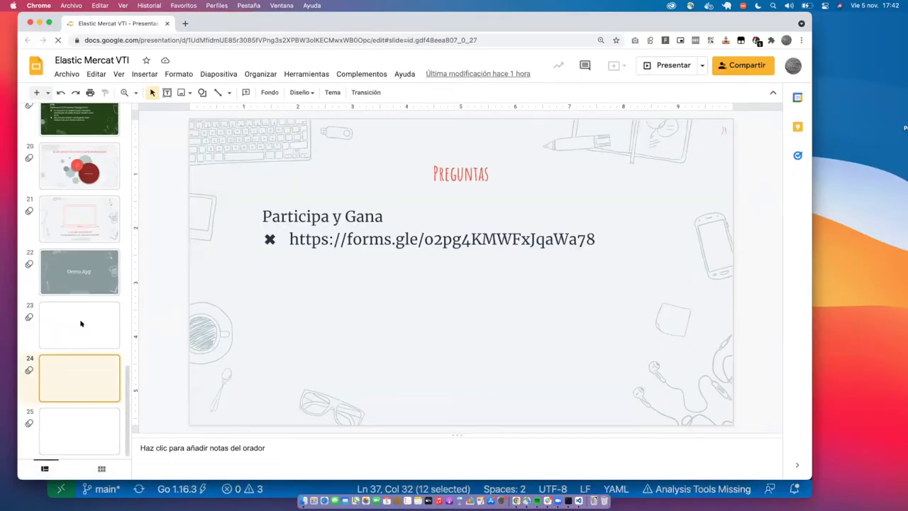
{"action": "key", "text": "Up"}
{"action": "left_click", "coordinate": [91, 204]}
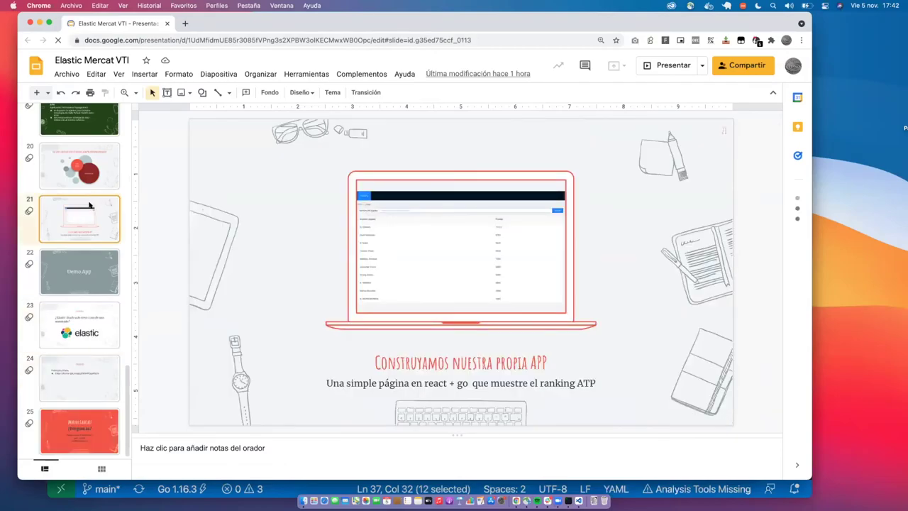
{"action": "left_click", "coordinate": [80, 271]}
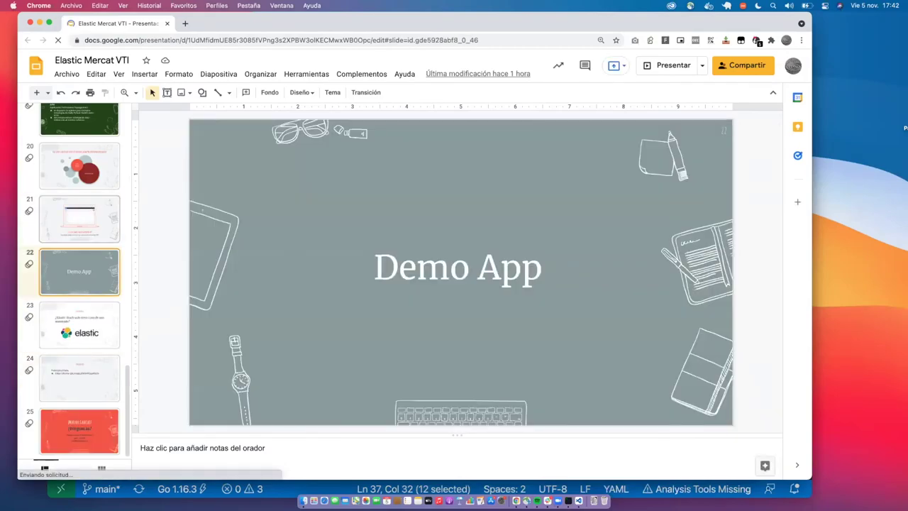
{"action": "left_click", "coordinate": [87, 309]}
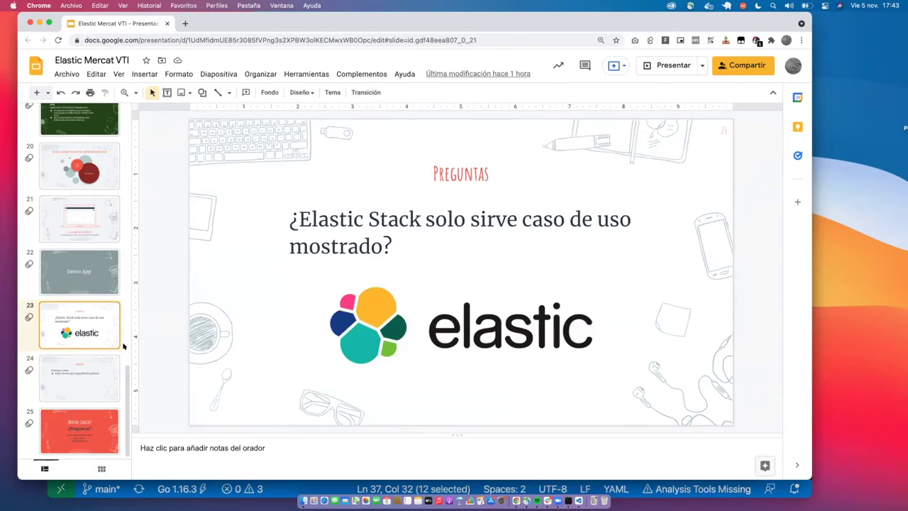
{"action": "left_click", "coordinate": [70, 374]}
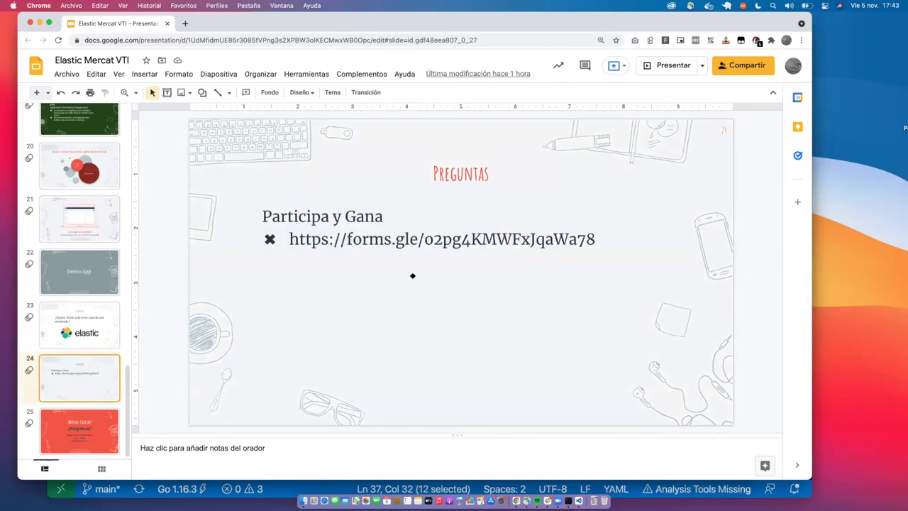